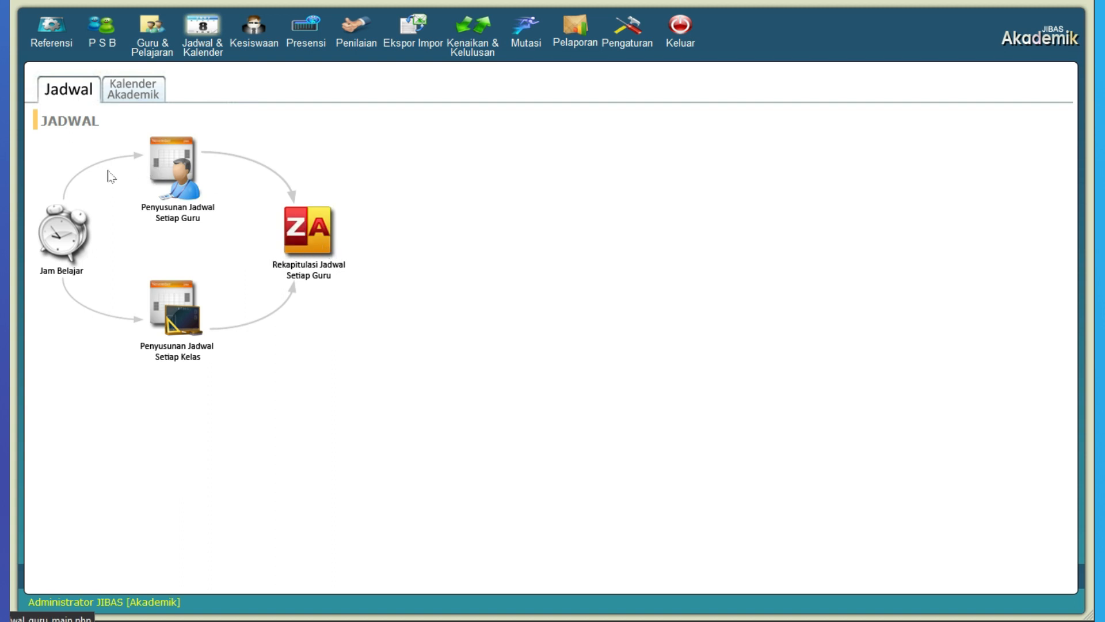
# Step: Open the study-hour definitions (Jam Belajar) and check the department choice, leaving it at SMA
pyautogui.click(68, 236)
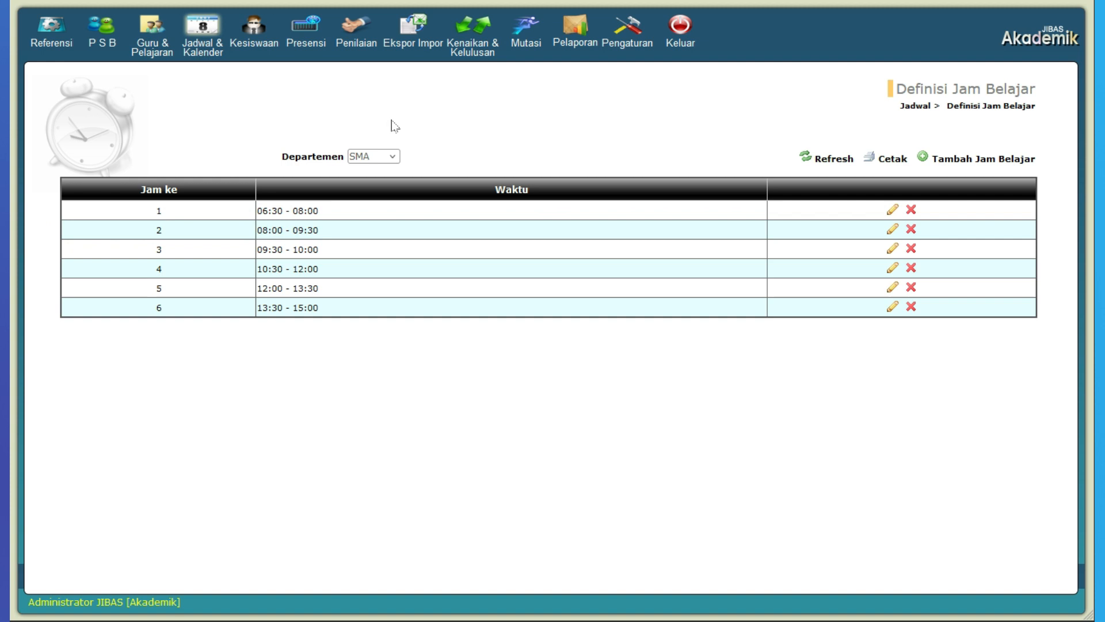
pyautogui.click(382, 157)
pyautogui.click(382, 157)
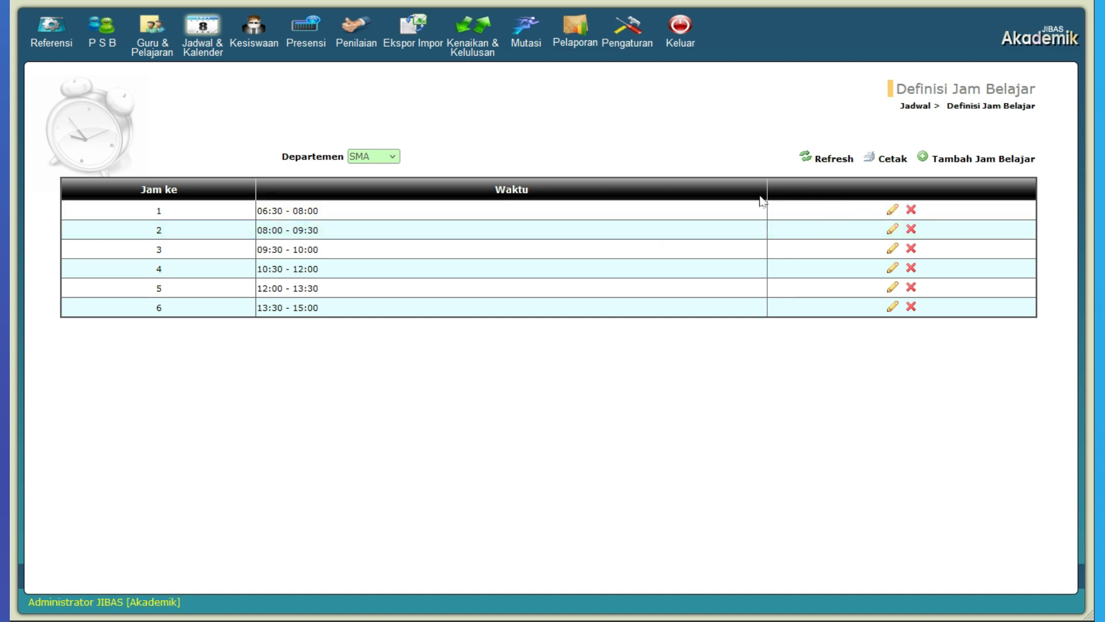
# Step: Open the form for adding a study hour, examine its period number, start time and end time fields, and close it without saving
pyautogui.click(1002, 164)
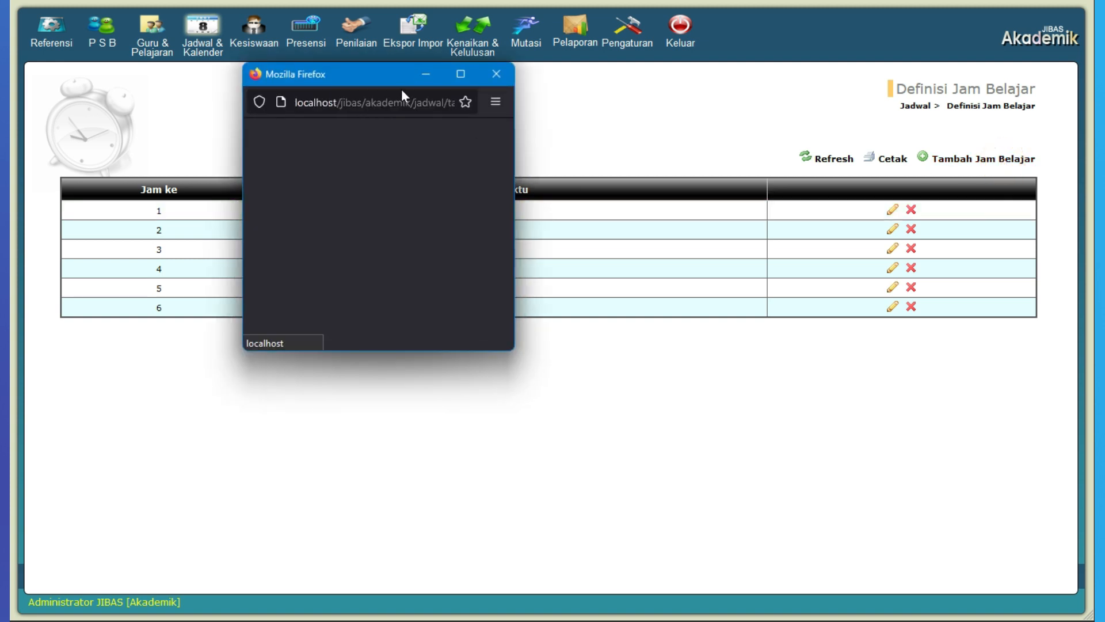
pyautogui.moveTo(386, 78); pyautogui.dragTo(493, 187)
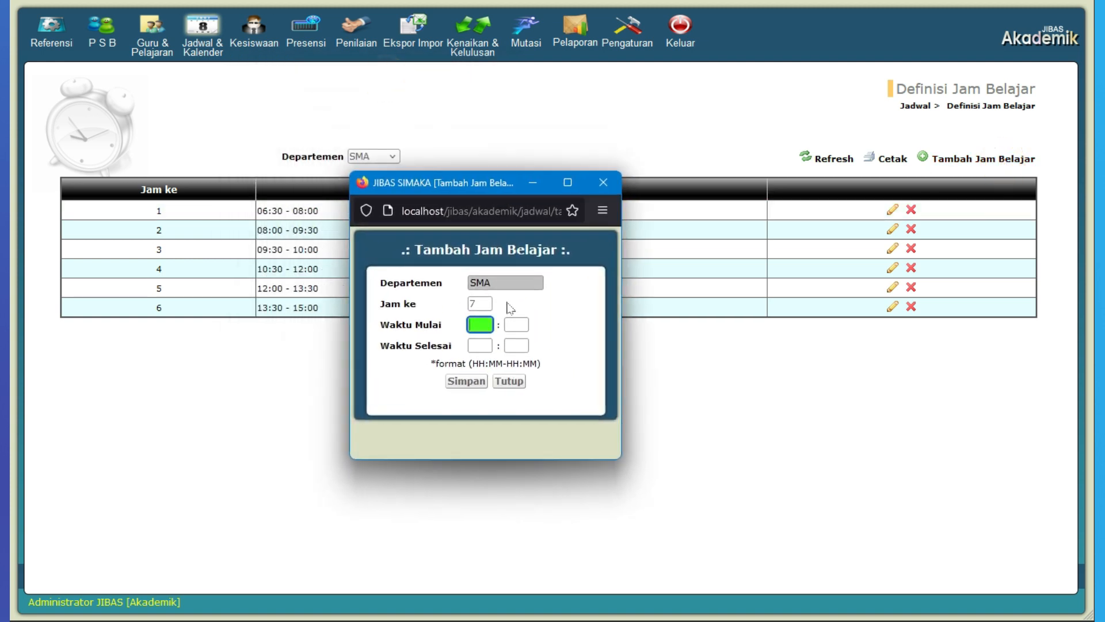
pyautogui.click(480, 303)
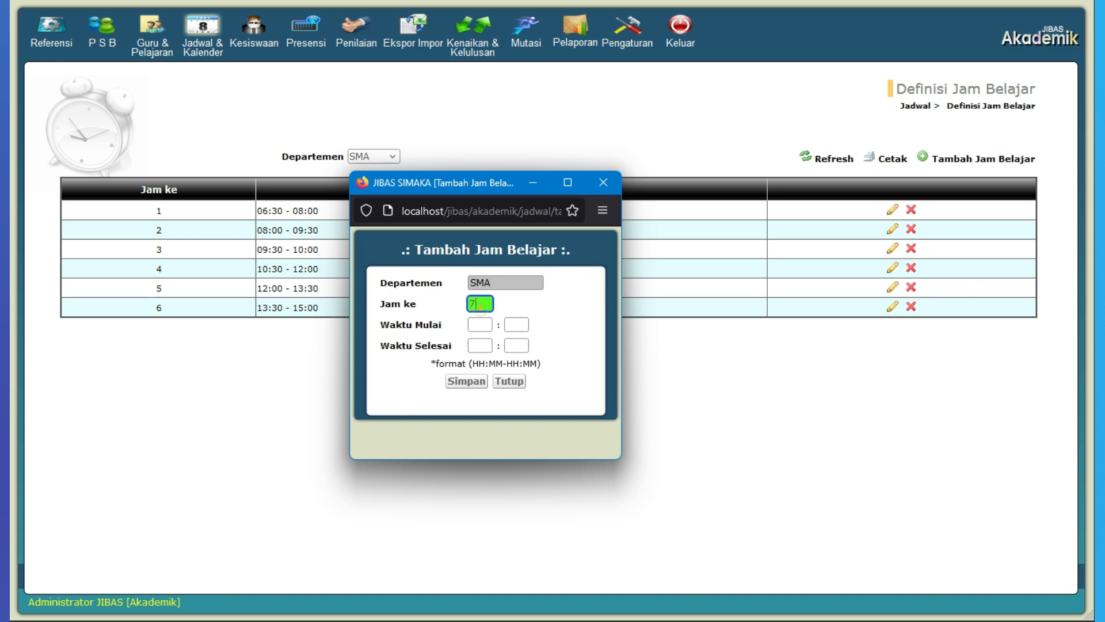
pyautogui.click(480, 324)
pyautogui.click(516, 324)
pyautogui.click(480, 345)
pyautogui.click(516, 345)
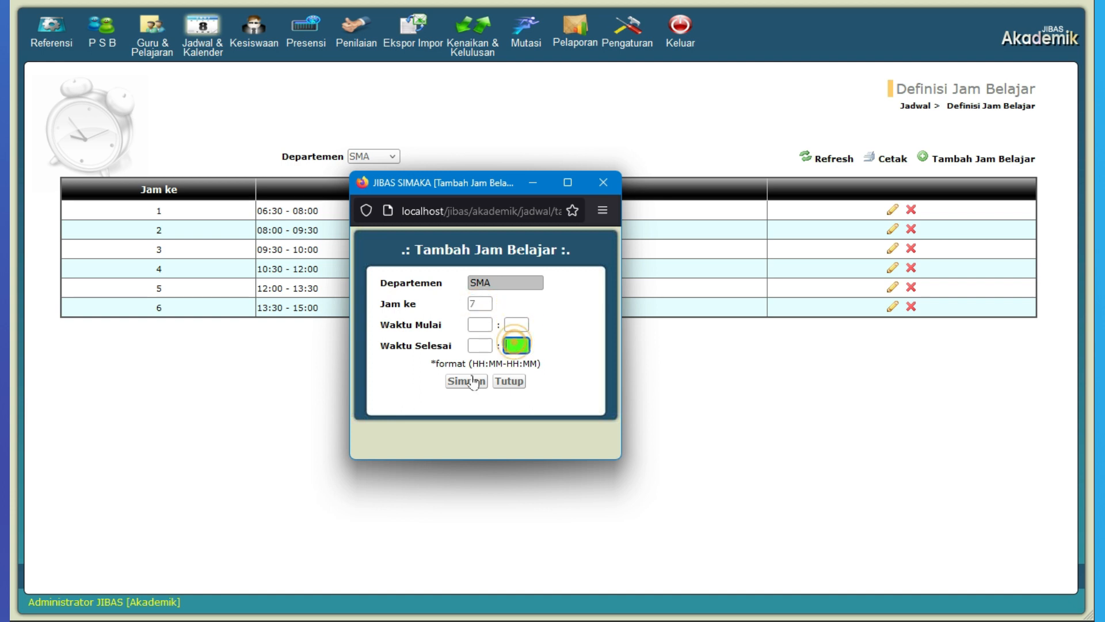
pyautogui.click(517, 381)
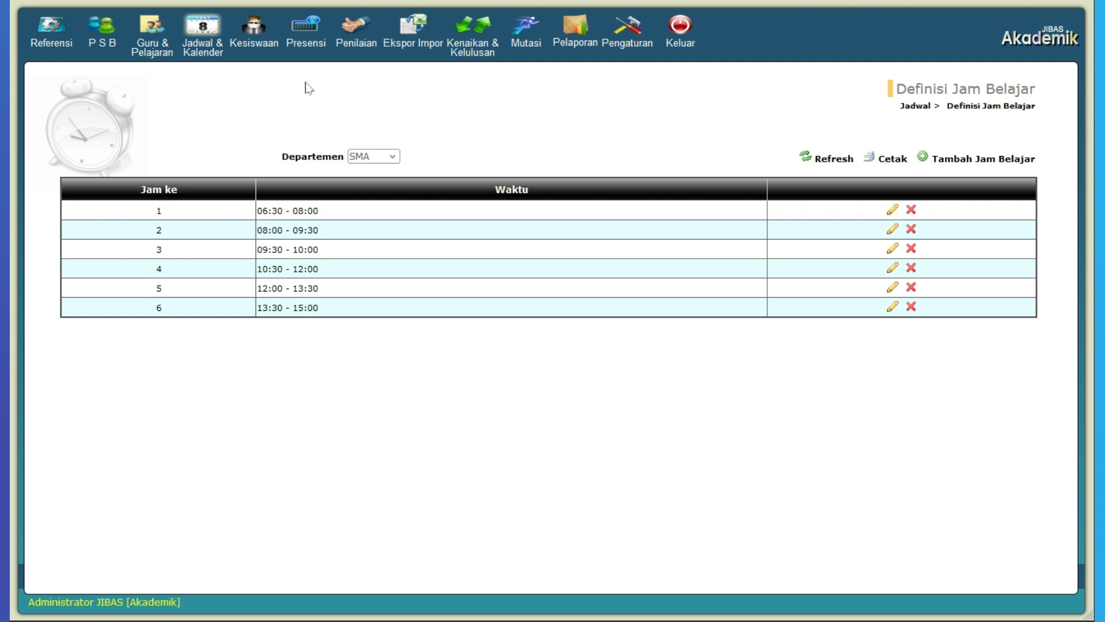
# Step: Open the per-teacher scheduling page and add the schedule info entry "Jadwal KBM 2023/2024" for SMA, school year 2023/2024
pyautogui.click(210, 32)
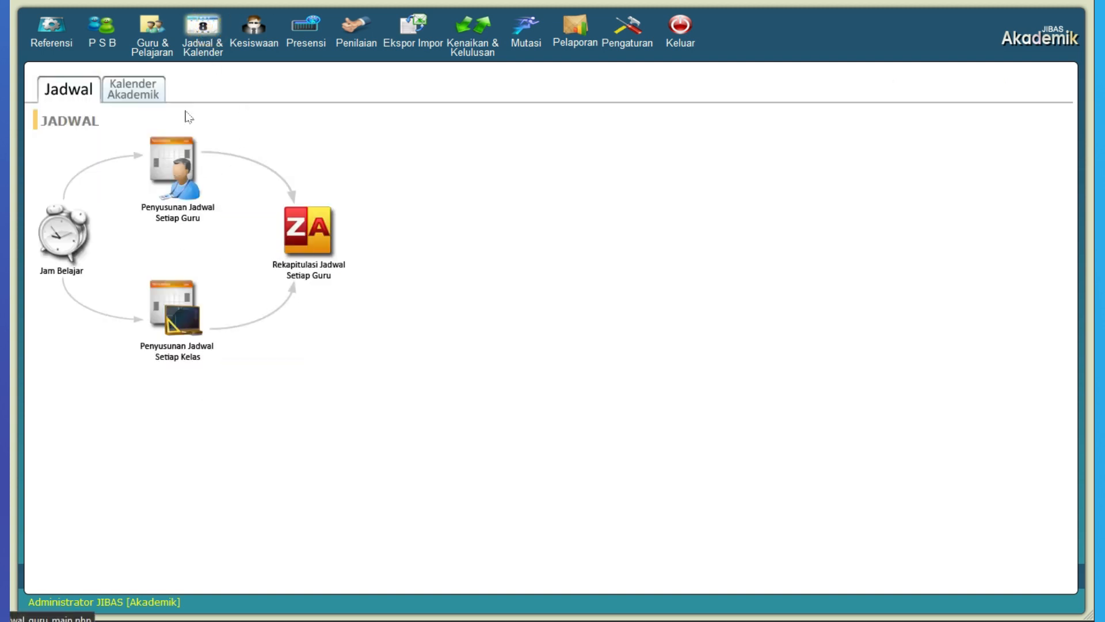
pyautogui.click(174, 179)
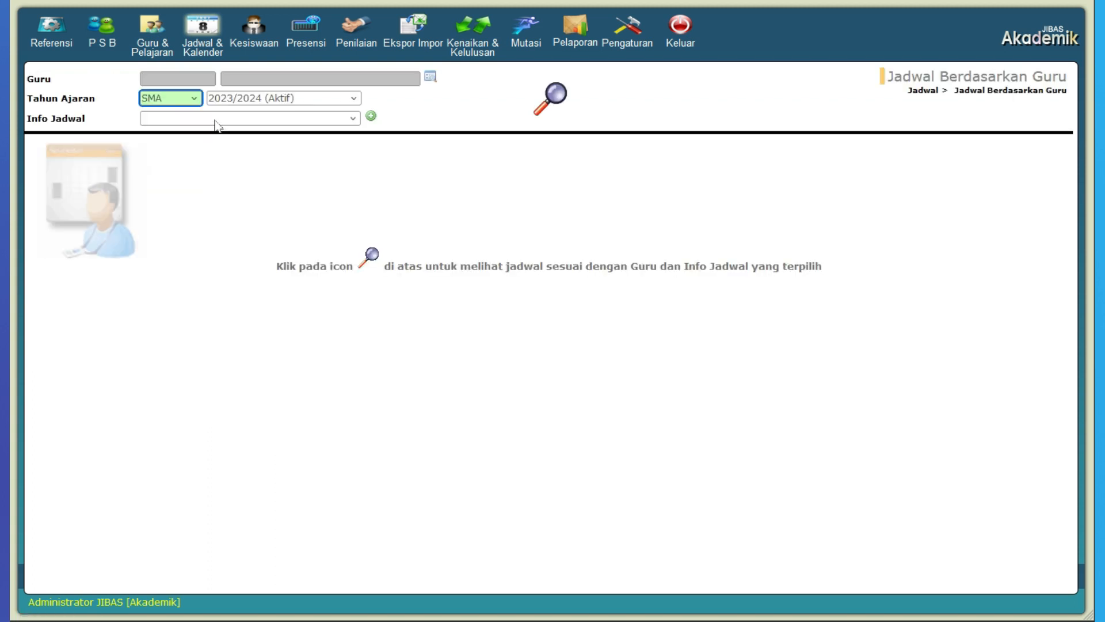
pyautogui.click(370, 116)
pyautogui.moveTo(385, 30); pyautogui.dragTo(512, 156)
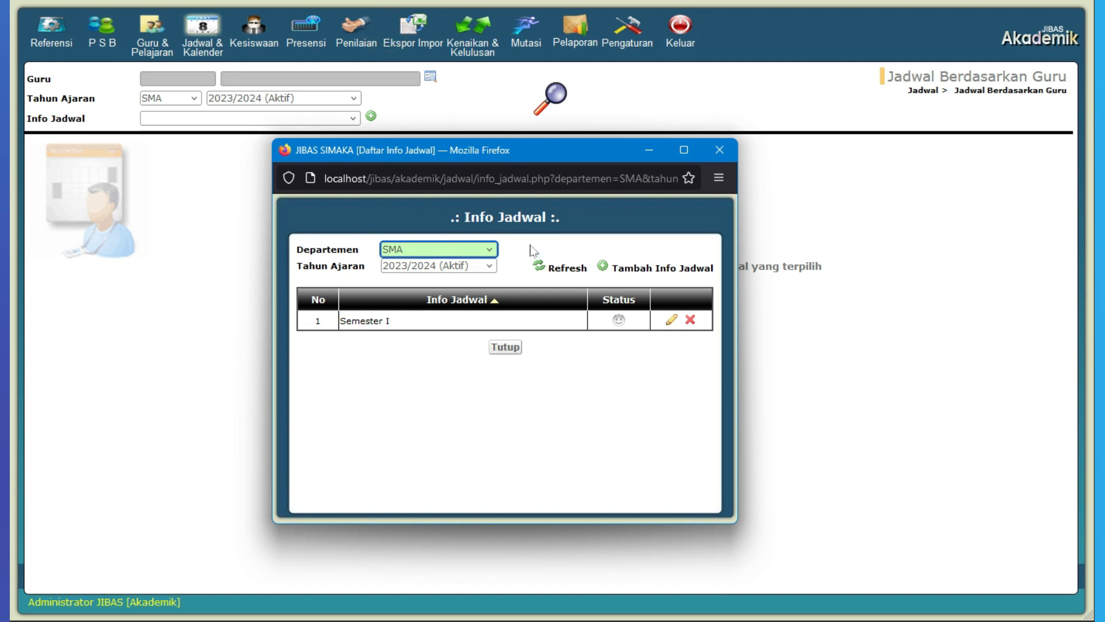
pyautogui.click(674, 269)
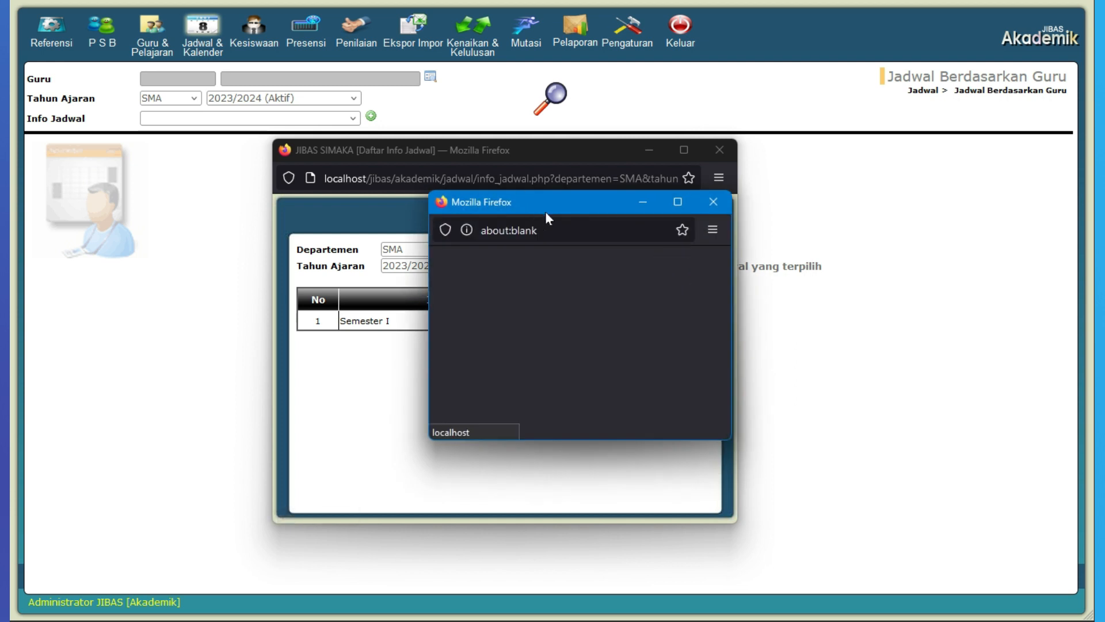
pyautogui.click(555, 351)
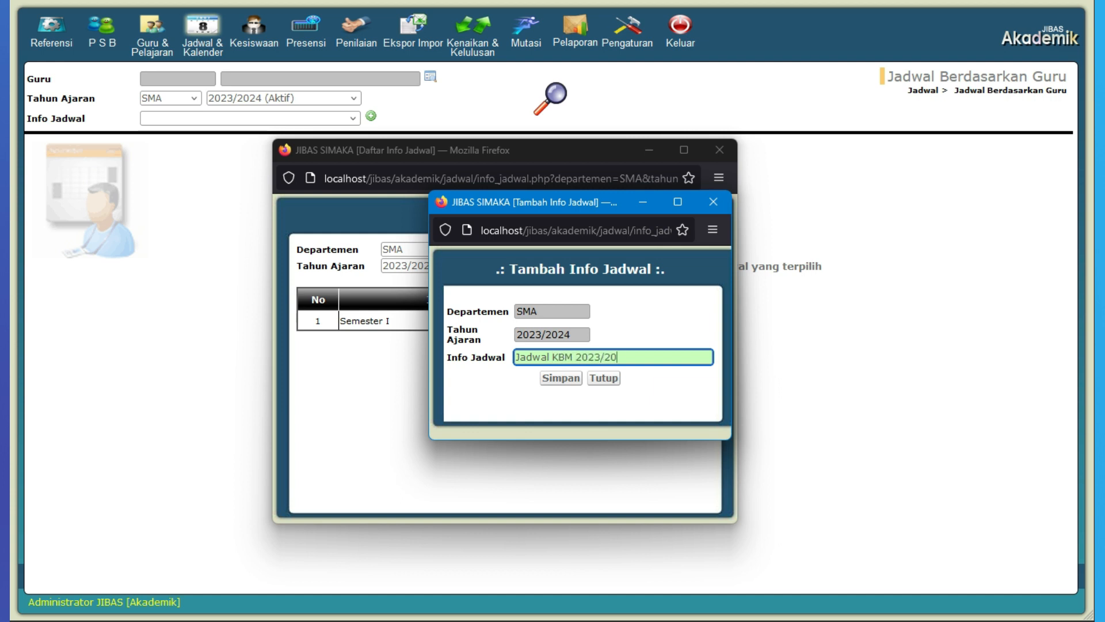
pyautogui.click(573, 379)
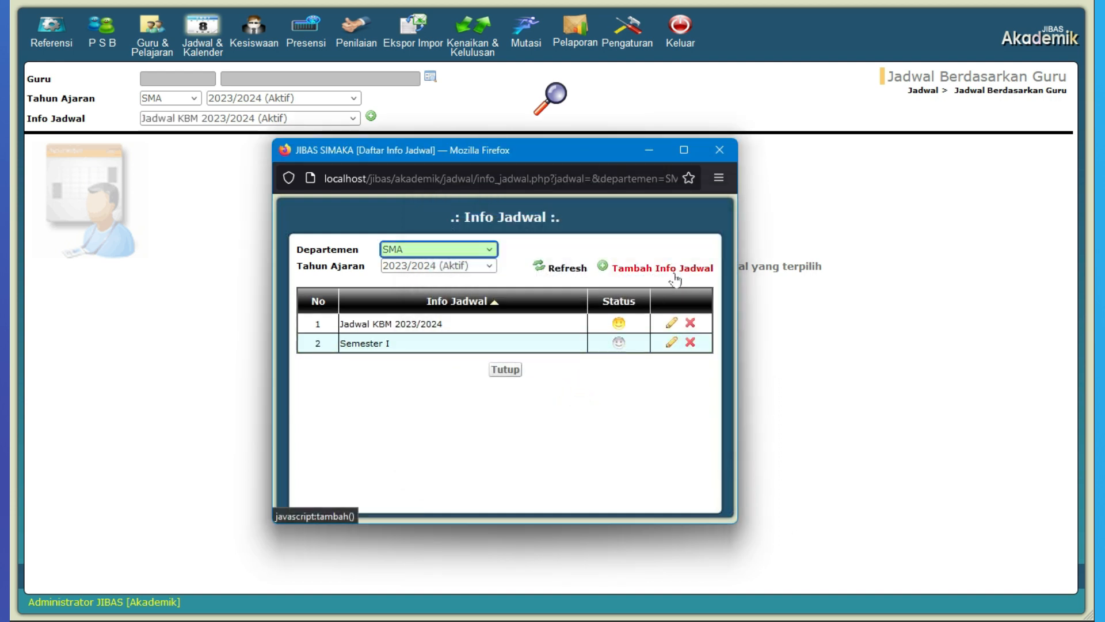
# Step: Add a second schedule info entry, "Jadwal Ekstrakulikuler 2023/2024", and close the schedule info list
pyautogui.click(667, 268)
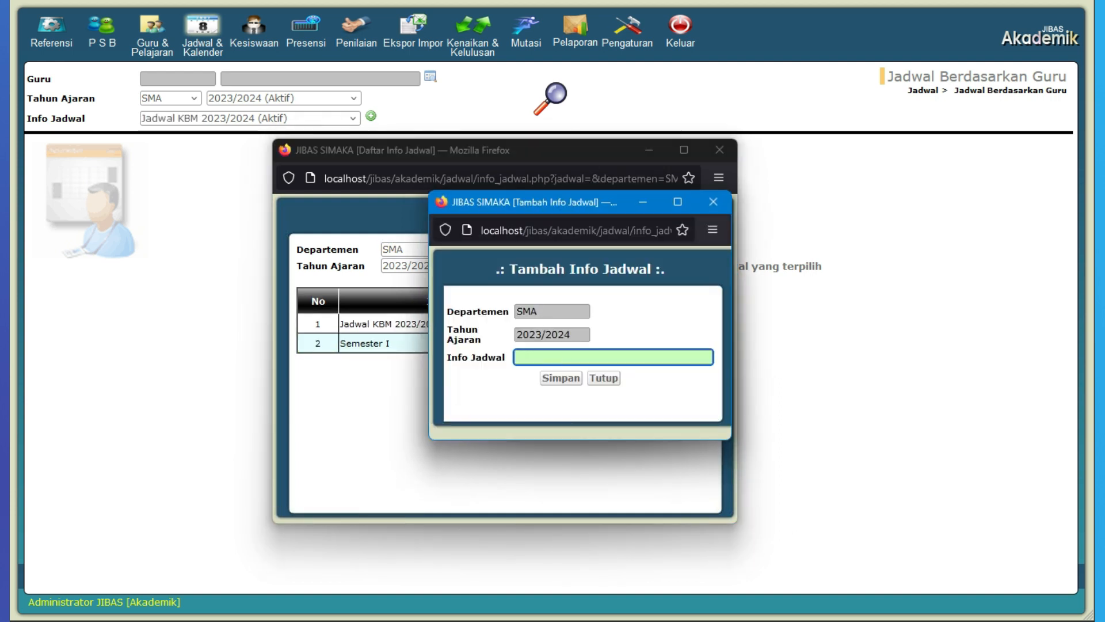
pyautogui.write('Jadwal Ekstrakulikuler 2023/2024')
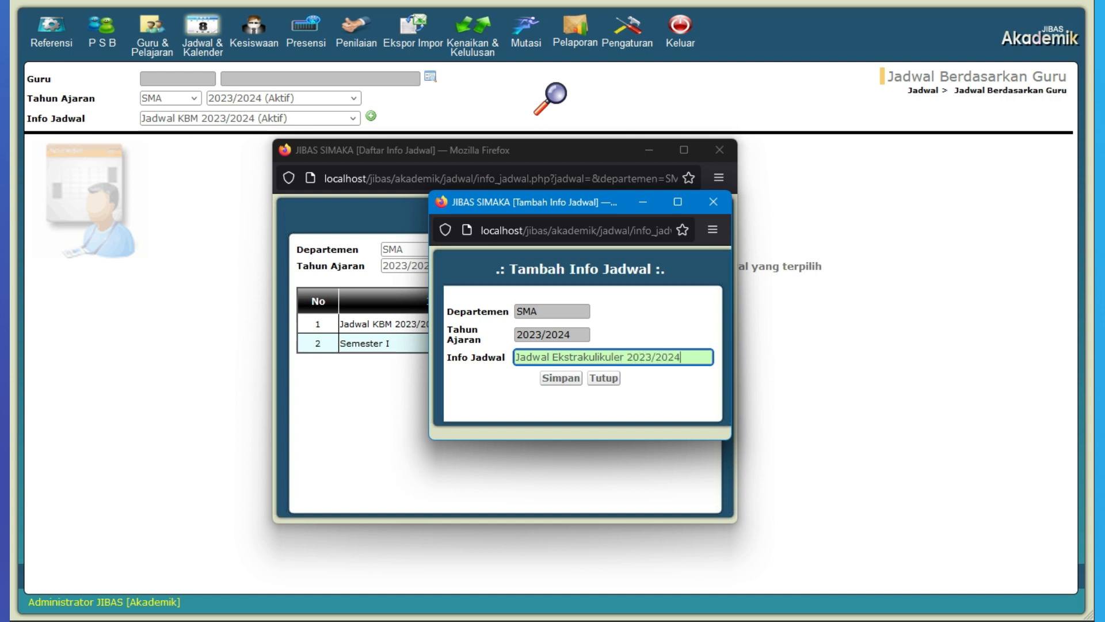
pyautogui.click(561, 378)
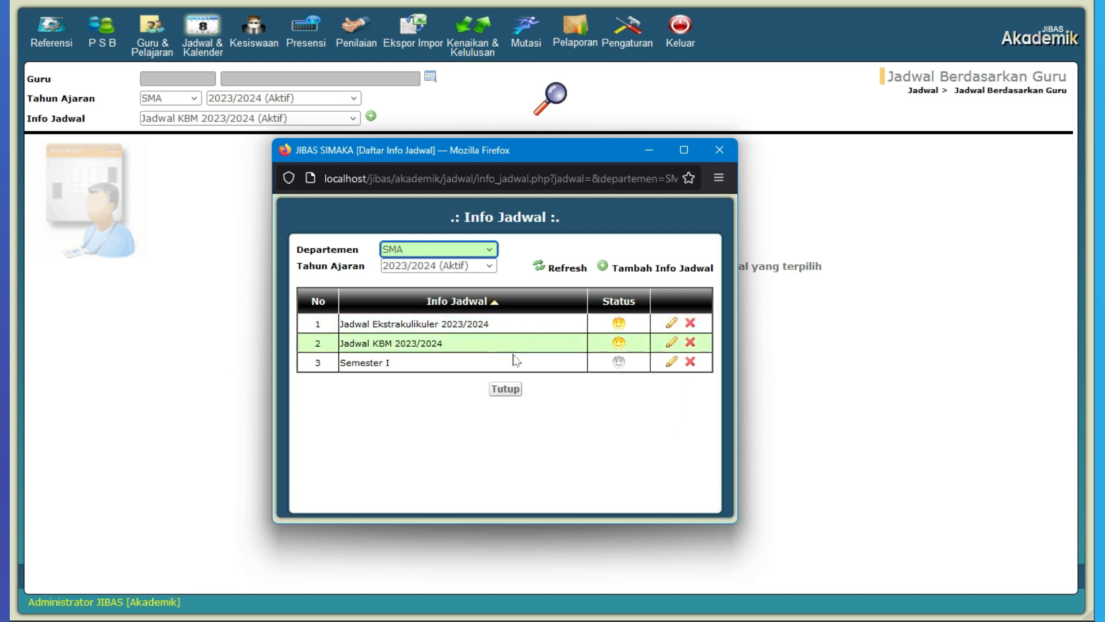
pyautogui.click(512, 389)
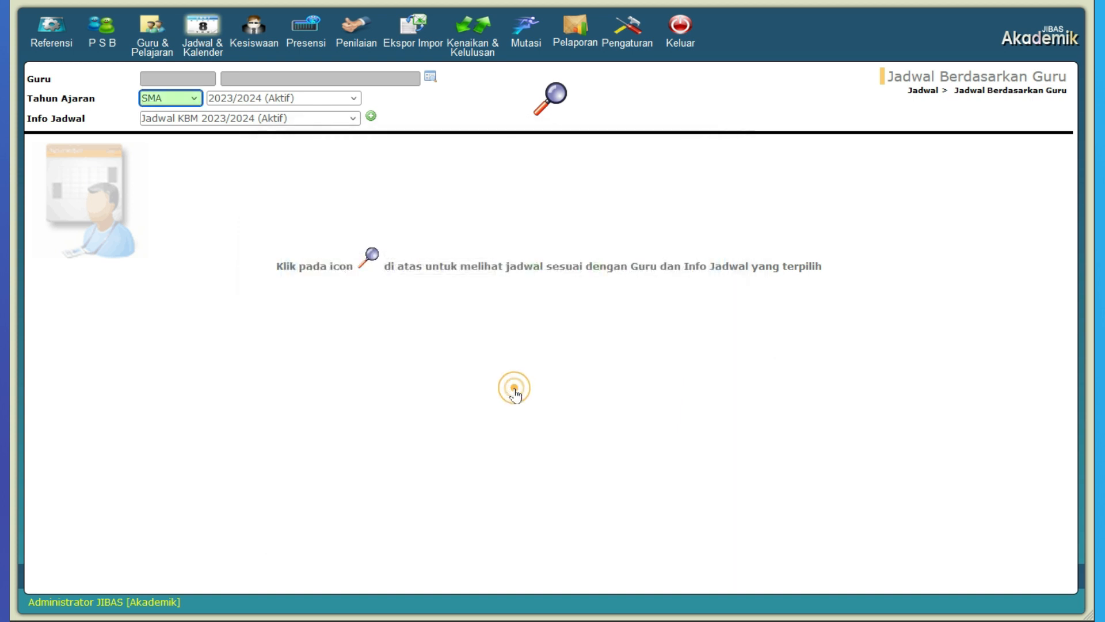
# Step: Choose Jadwal KBM 2023/2024, select the third teacher in the teacher list, and display that teacher's schedule
pyautogui.click(310, 122)
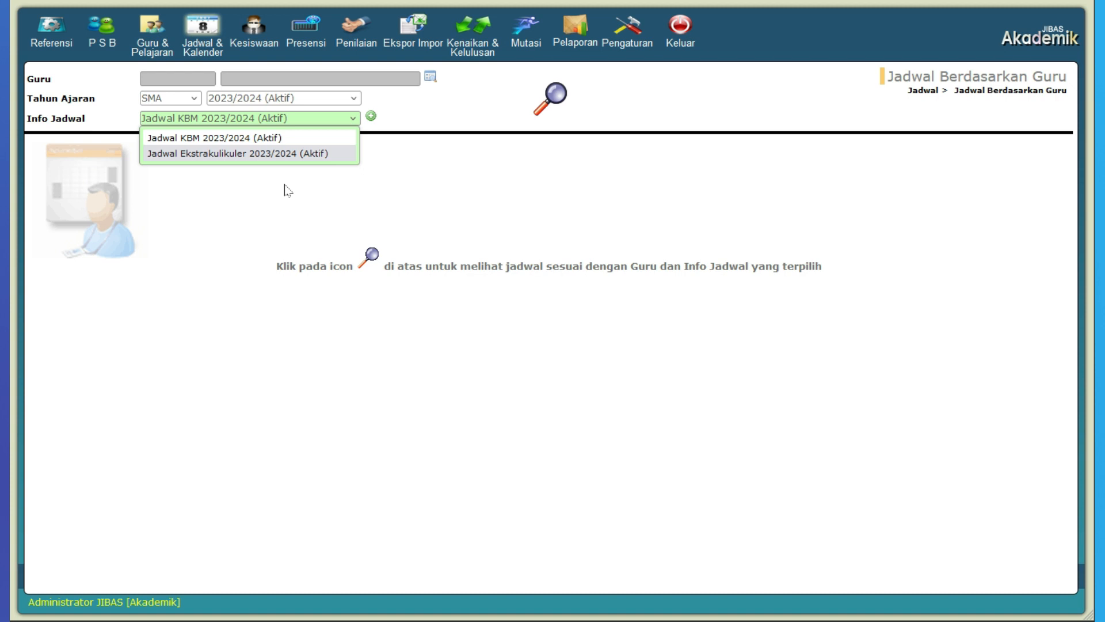
pyautogui.click(287, 142)
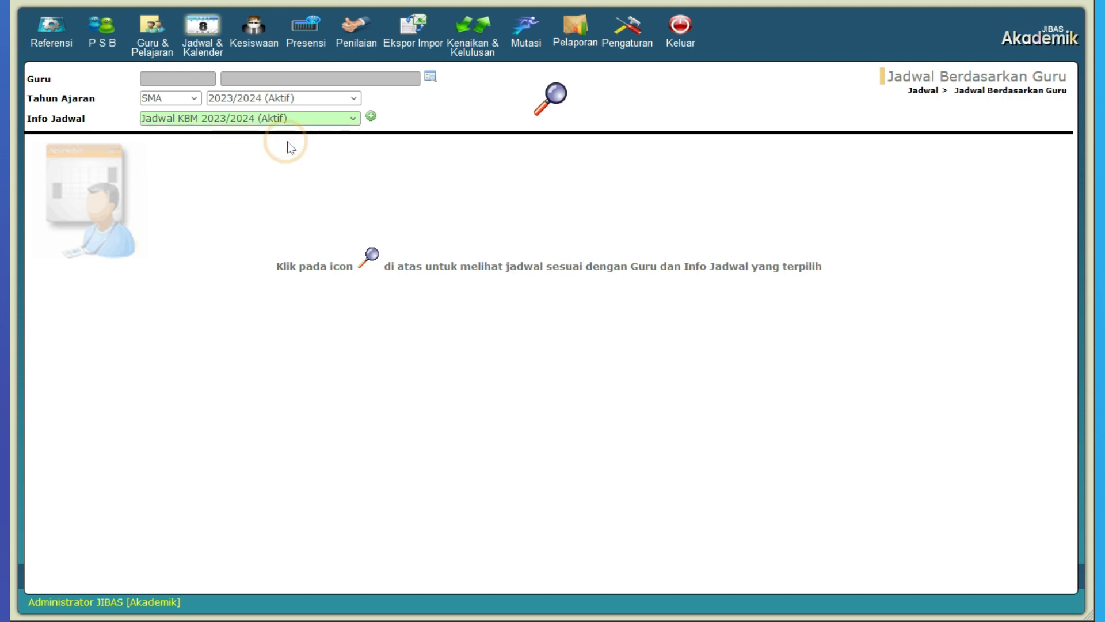
pyautogui.click(429, 81)
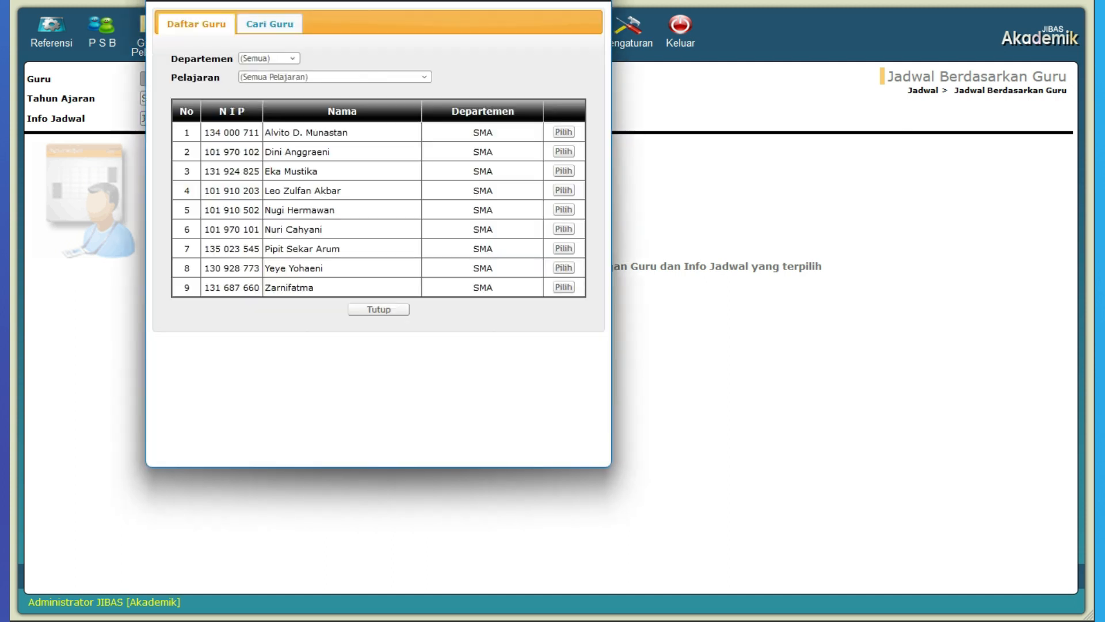
pyautogui.moveTo(425, 4); pyautogui.dragTo(503, 69)
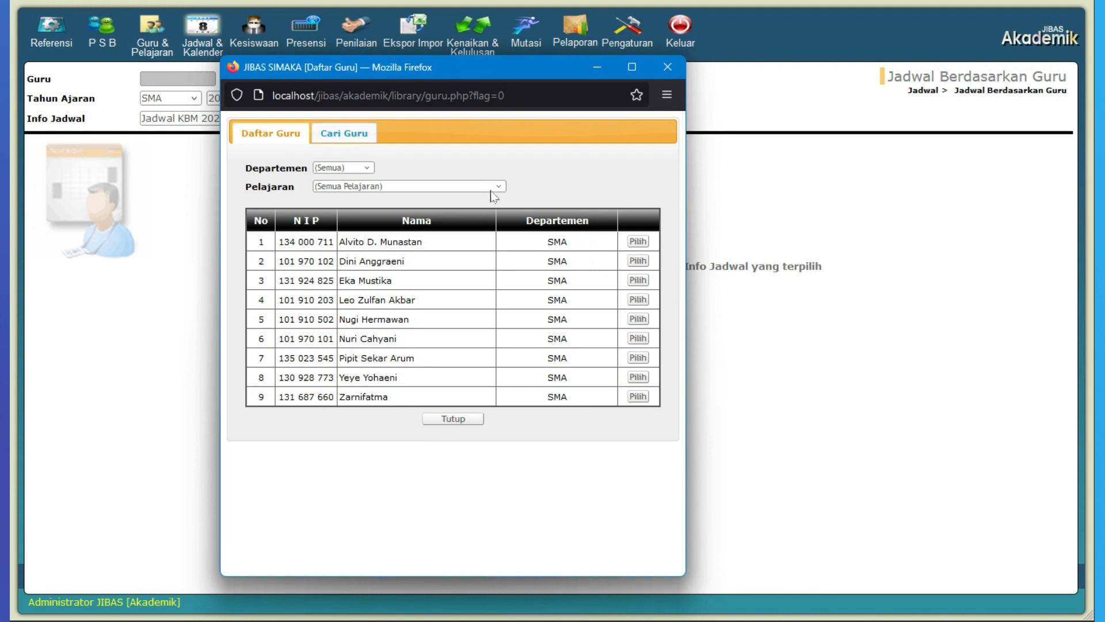
pyautogui.click(637, 280)
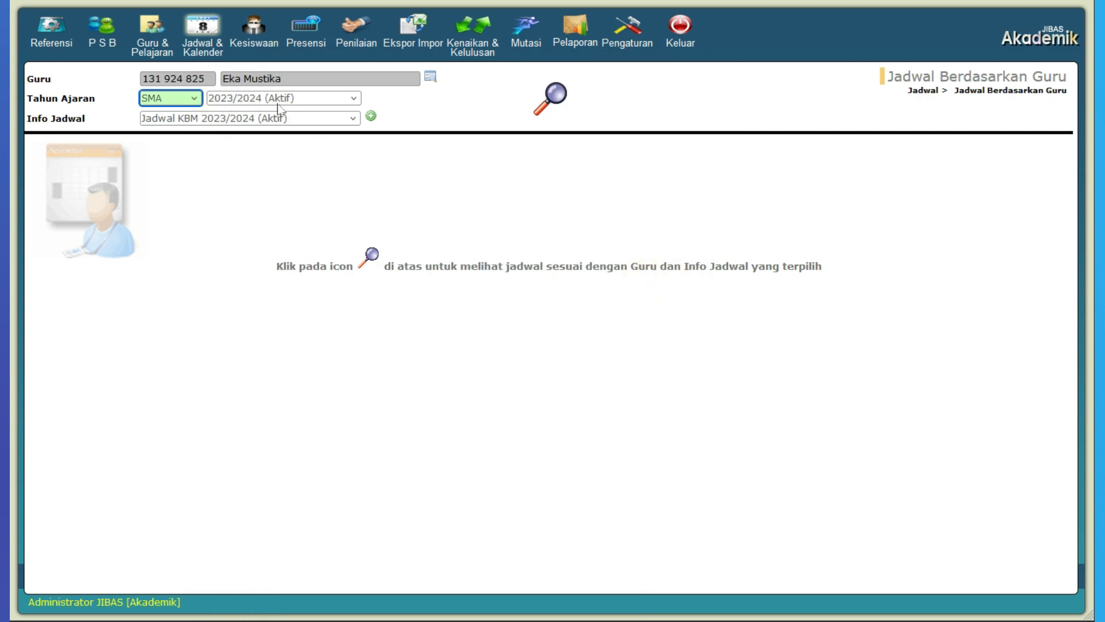
pyautogui.click(552, 100)
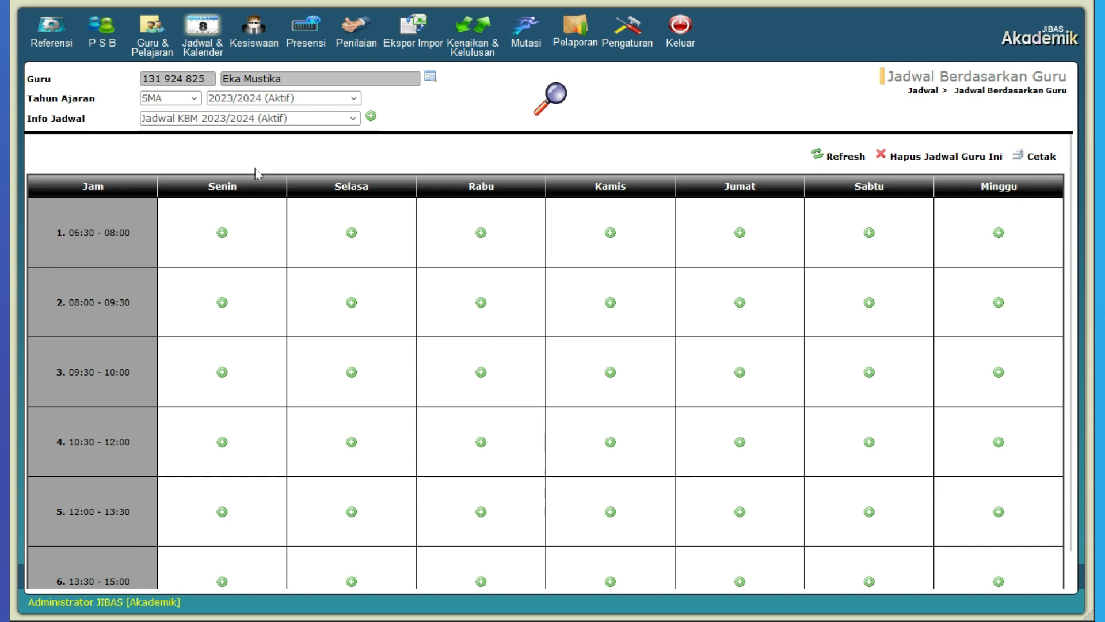
# Step: Add and save a Senin lesson for periods 1 to 2: grade 10, class A, subject Agama, status Mengajar
pyautogui.click(223, 239)
pyautogui.moveTo(423, 11); pyautogui.dragTo(521, 117)
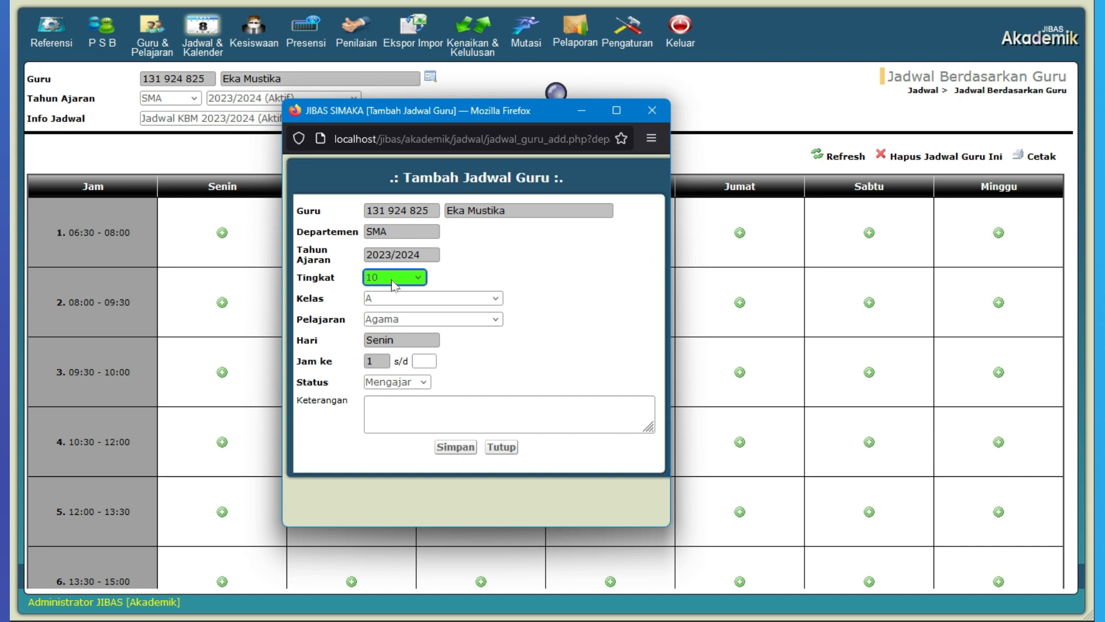
pyautogui.click(402, 296)
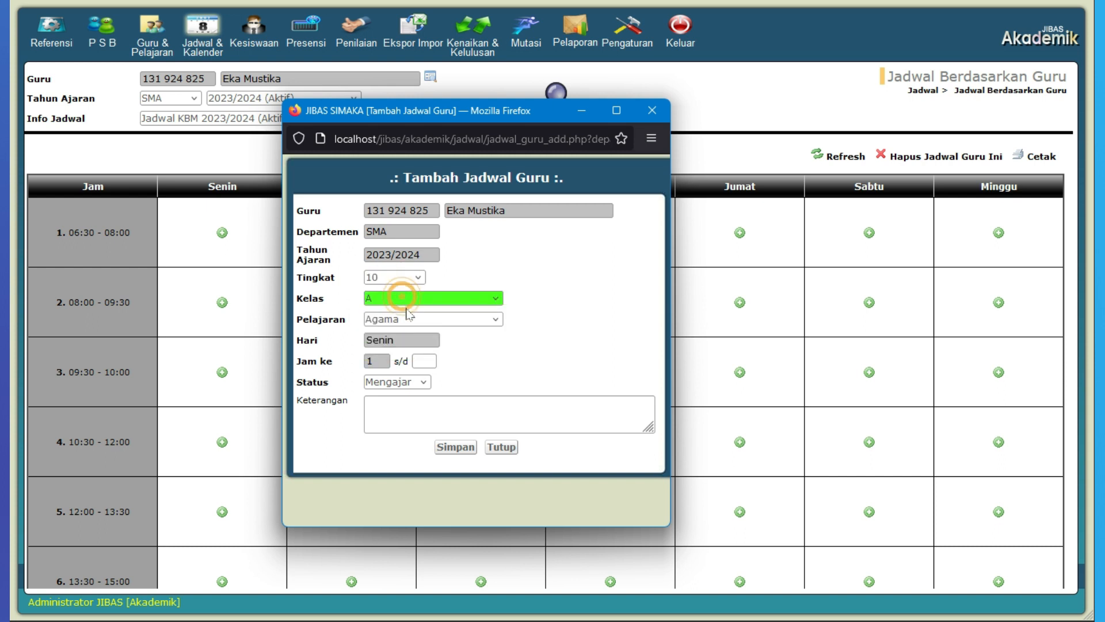
pyautogui.click(413, 319)
pyautogui.click(414, 321)
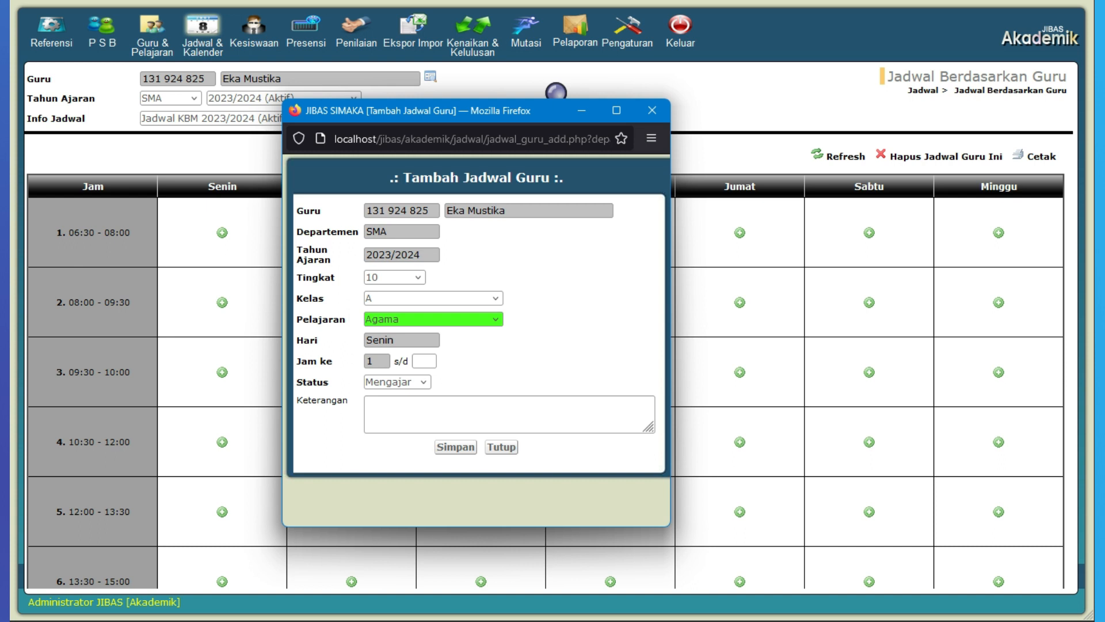
pyautogui.press('Tab')
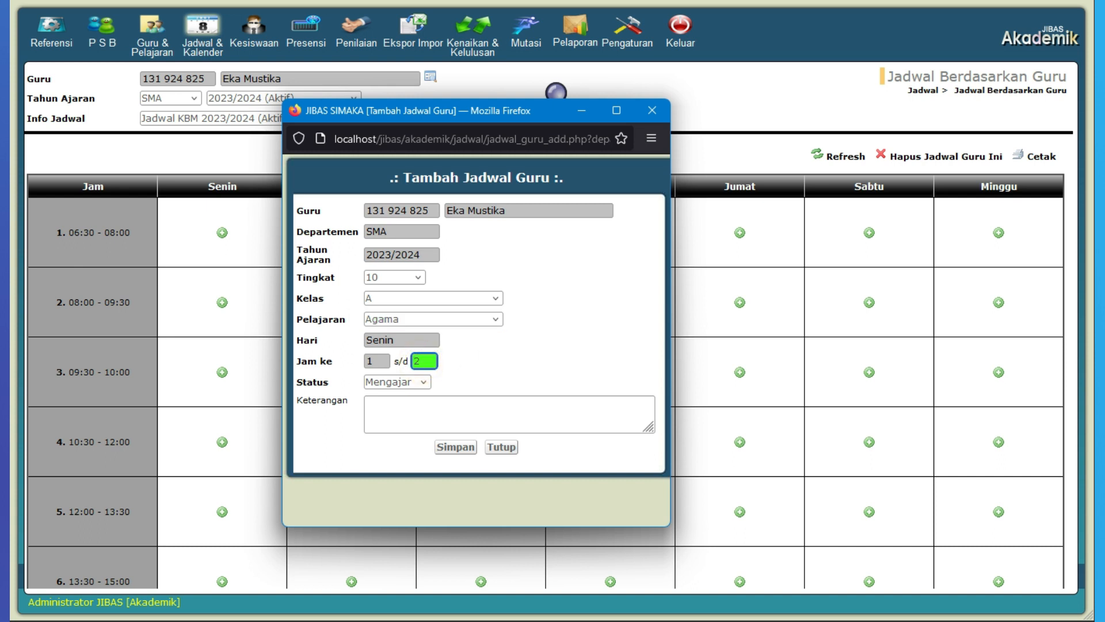
pyautogui.click(422, 382)
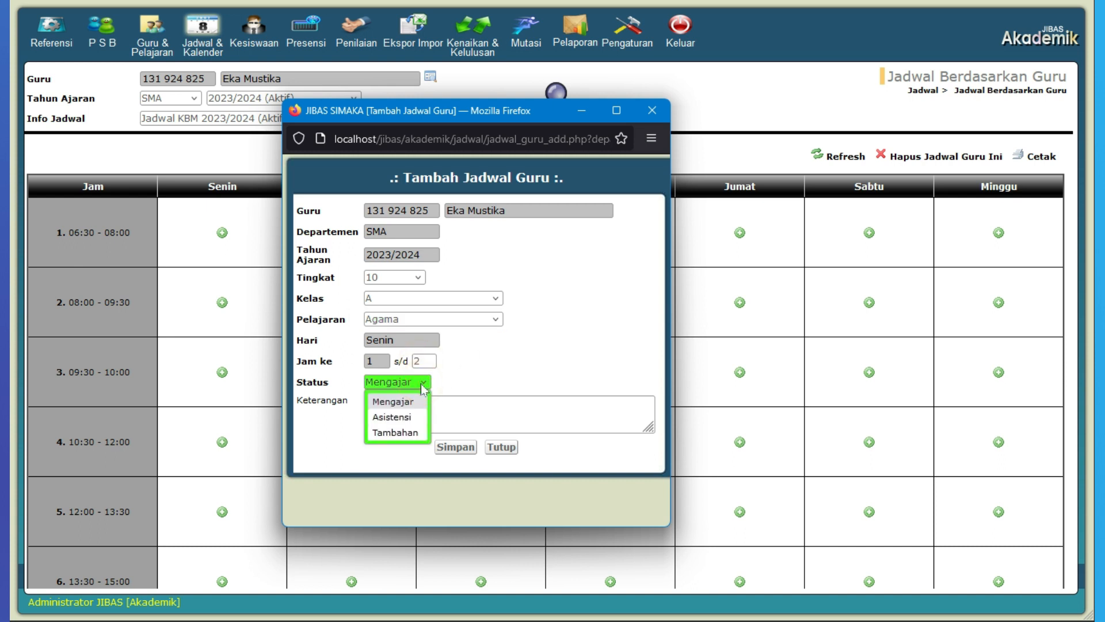
pyautogui.click(421, 382)
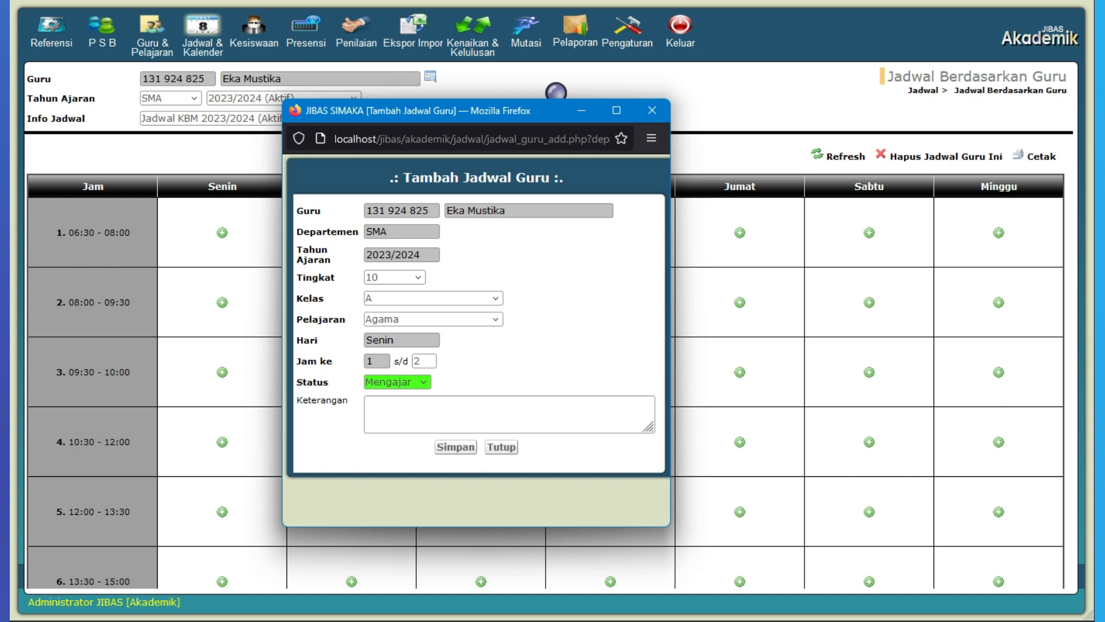
pyautogui.click(466, 451)
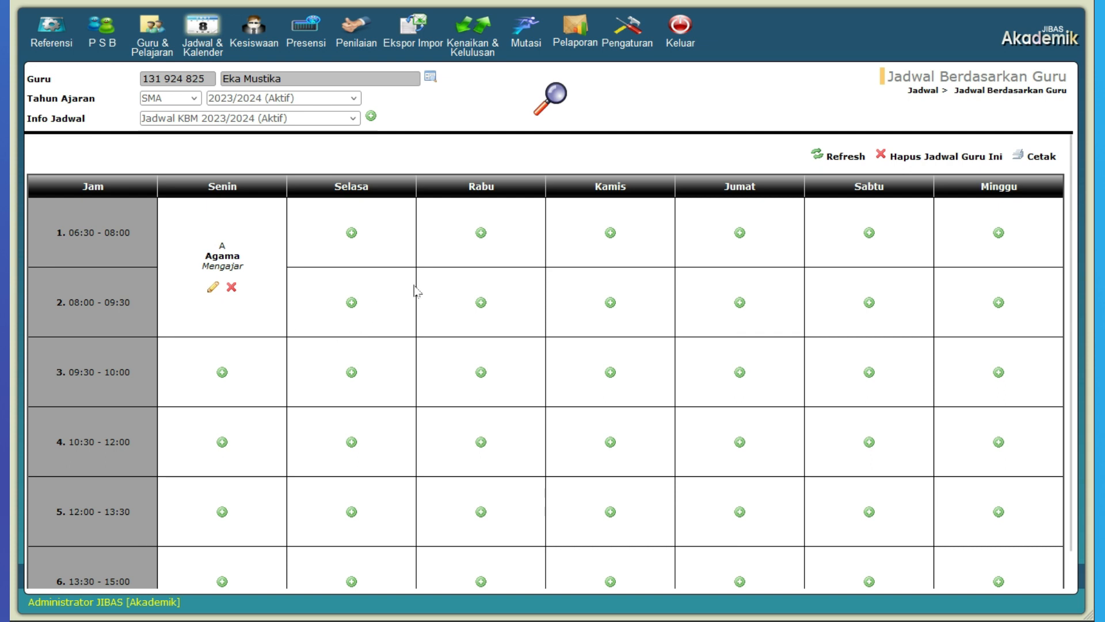
# Step: Add and save a Kamis lesson for periods 1 to 2: grade 10, class B, subject Matematika, status Mengajar
pyautogui.click(610, 232)
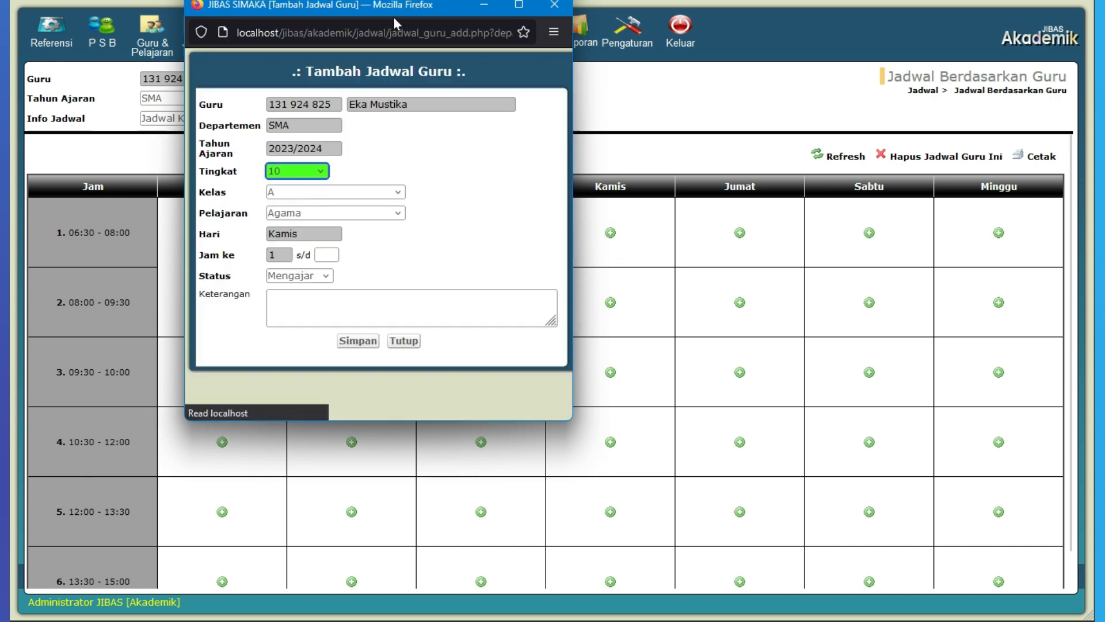
pyautogui.moveTo(401, 17); pyautogui.dragTo(556, 133)
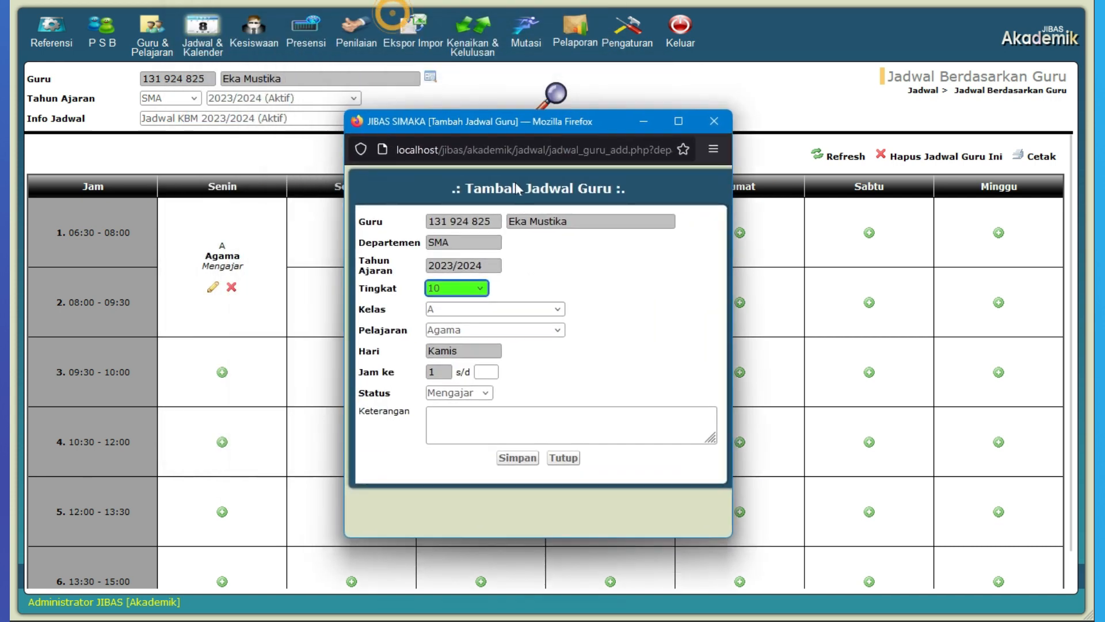
pyautogui.click(497, 310)
pyautogui.click(476, 344)
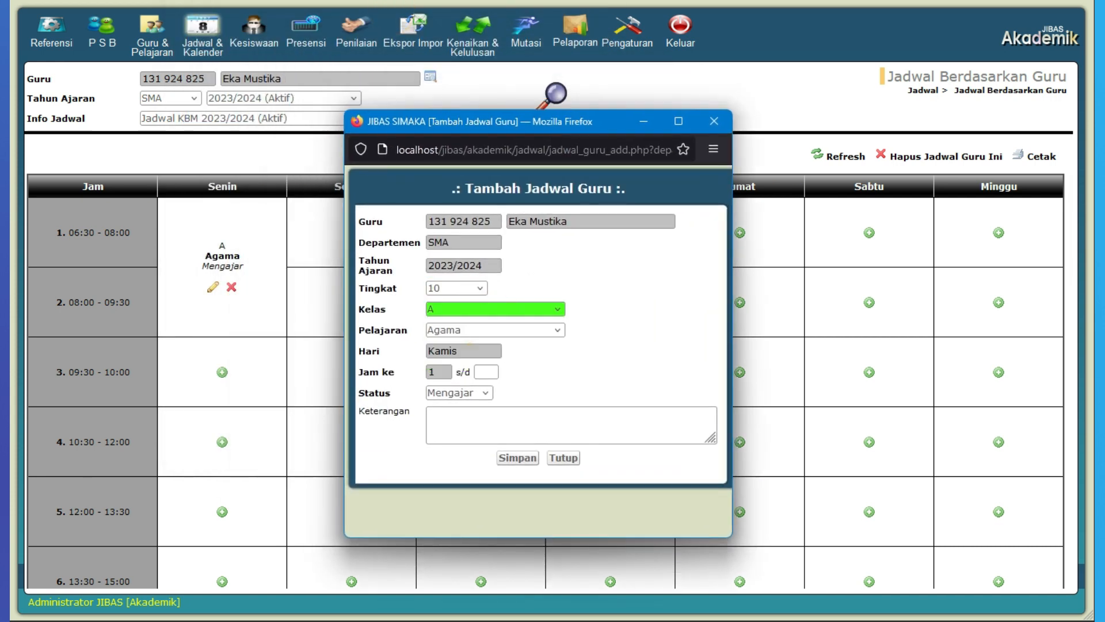
pyautogui.click(466, 330)
pyautogui.click(461, 361)
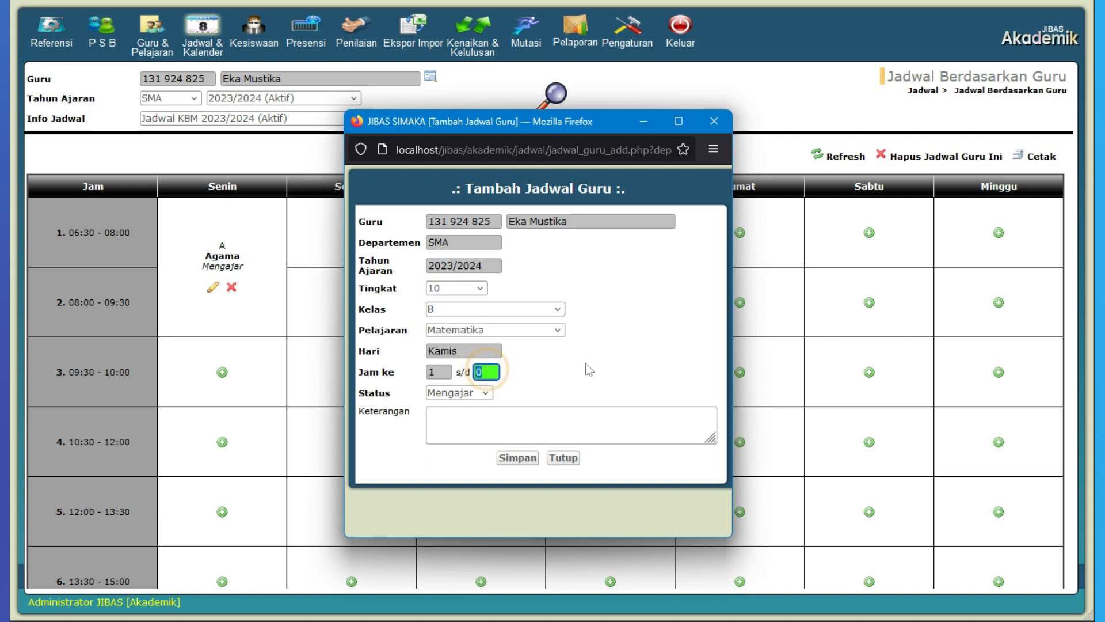
pyautogui.write('2')
pyautogui.click(461, 393)
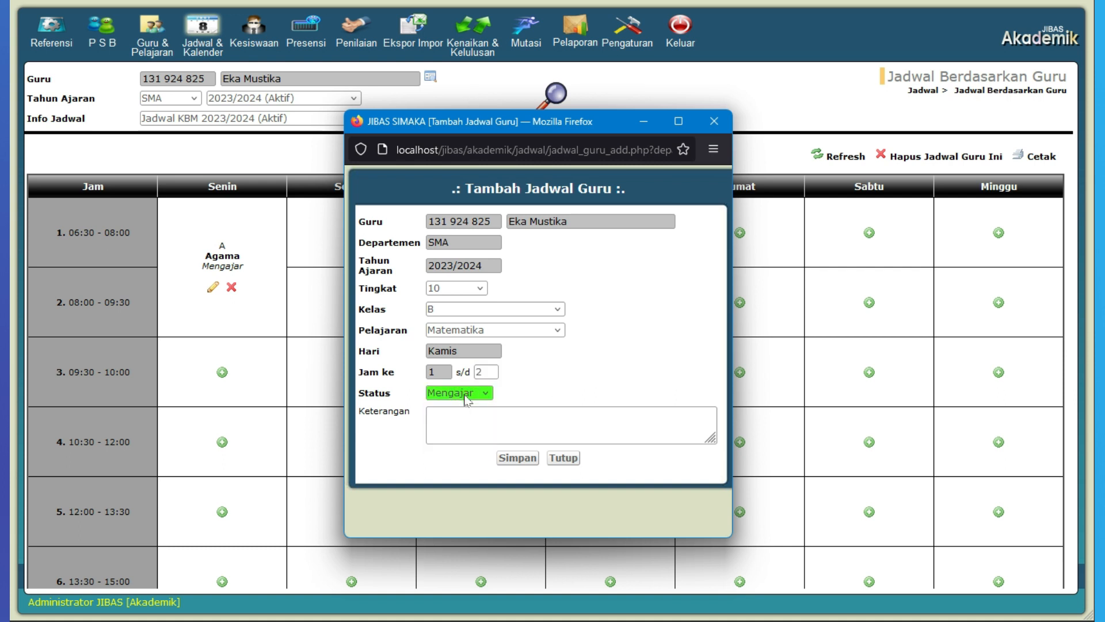
pyautogui.click(518, 459)
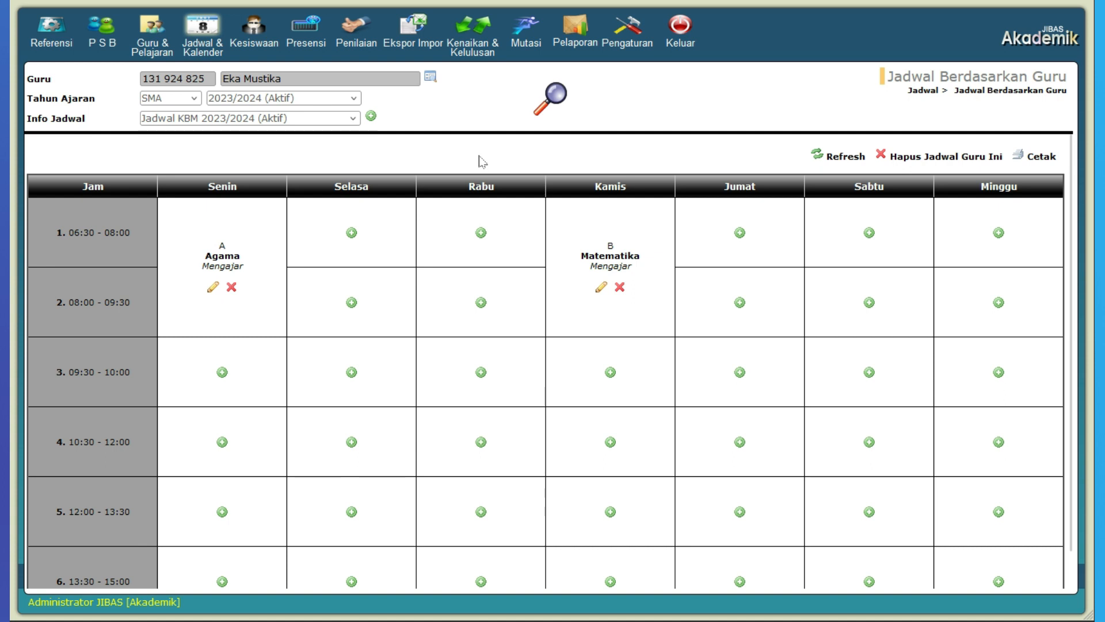
# Step: Open the per-class scheduling page and display the schedule for SMA, 2023/2024, grade 10, class A, Jadwal KBM 2023/2024
pyautogui.click(209, 30)
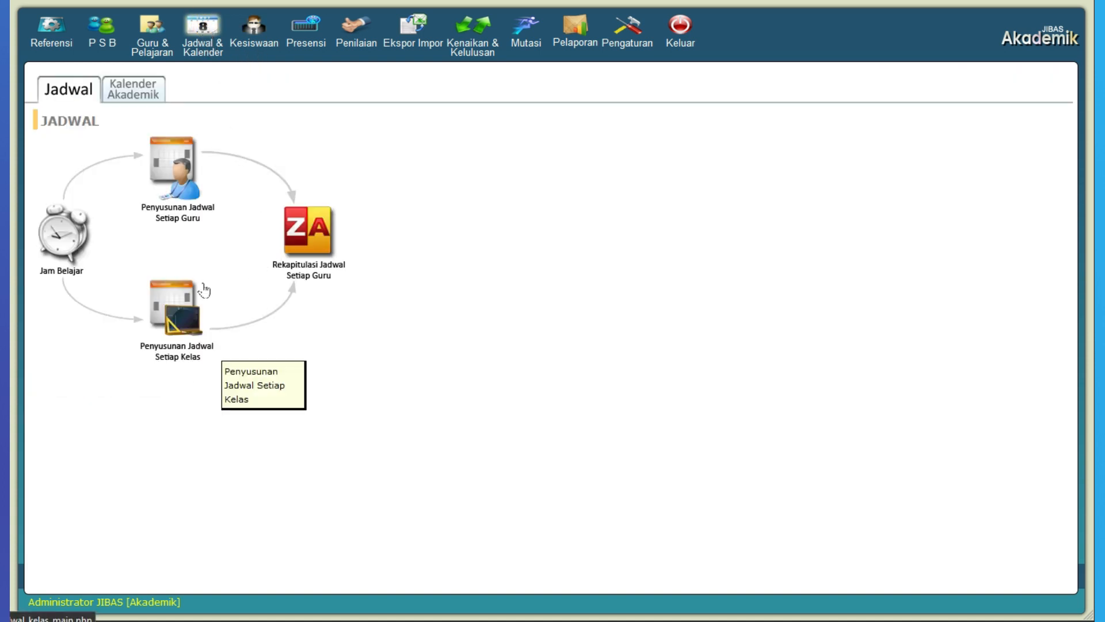
pyautogui.click(184, 315)
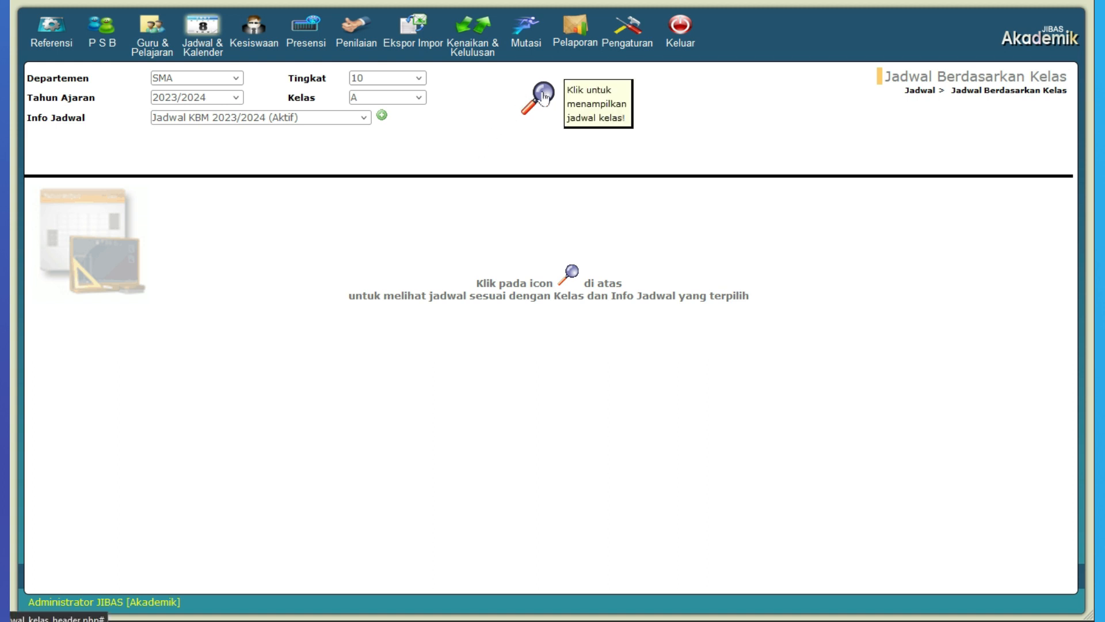
pyautogui.click(198, 78)
pyautogui.click(202, 88)
pyautogui.click(373, 81)
pyautogui.click(371, 78)
pyautogui.click(374, 98)
pyautogui.click(374, 98)
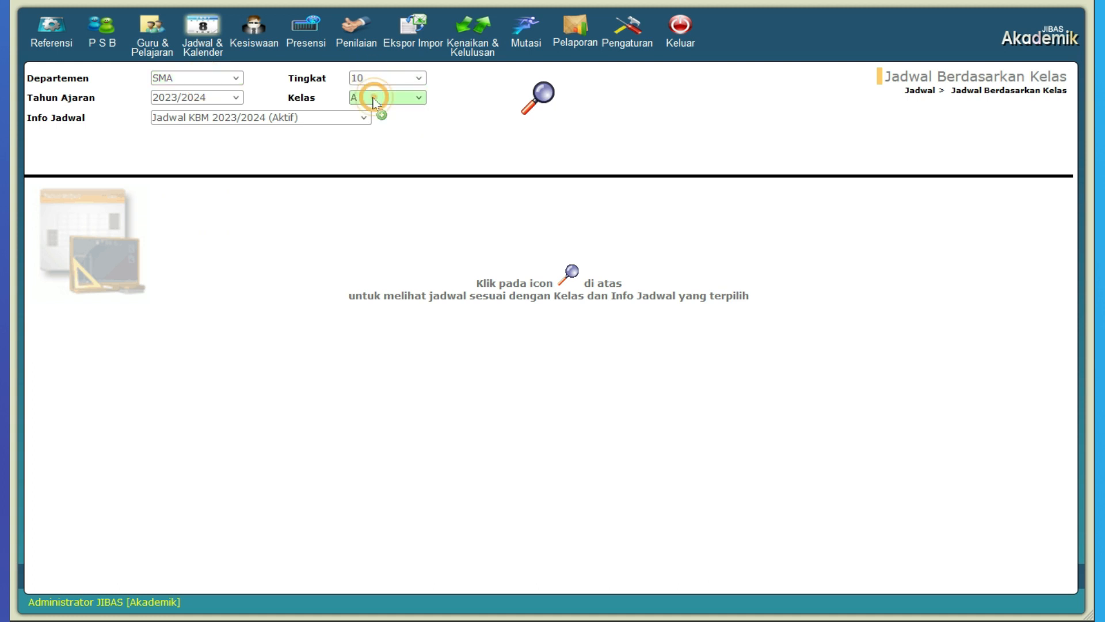
pyautogui.click(309, 119)
pyautogui.click(309, 119)
pyautogui.click(541, 101)
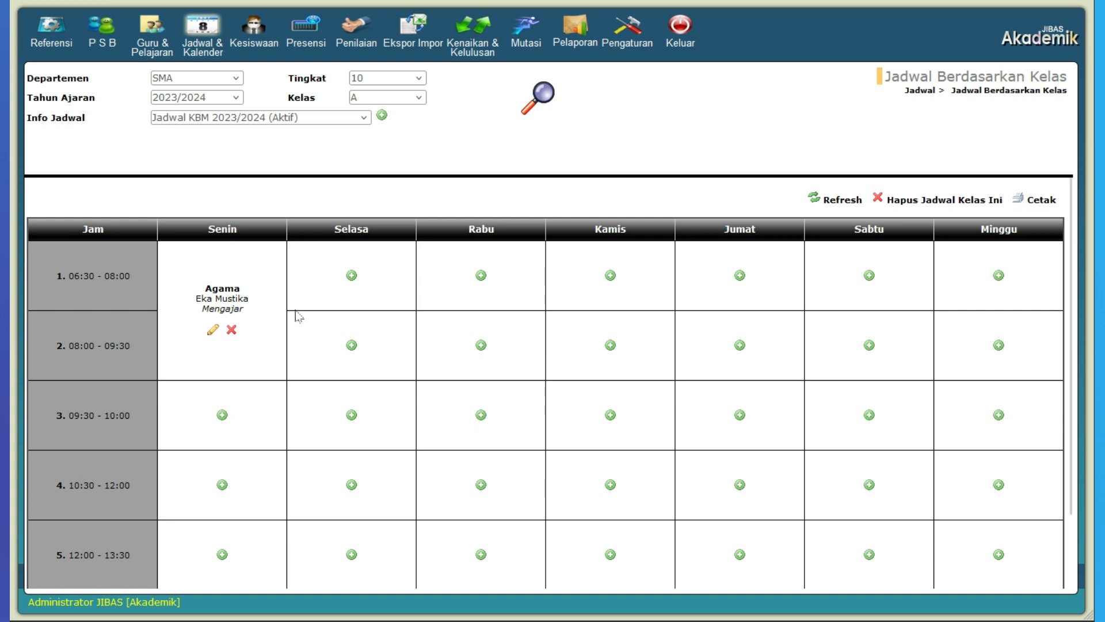
# Step: Add and save a Senin lesson for periods 3 to 4: subject Bahasa Indonesia with its listed teacher, status Mengajar
pyautogui.click(222, 415)
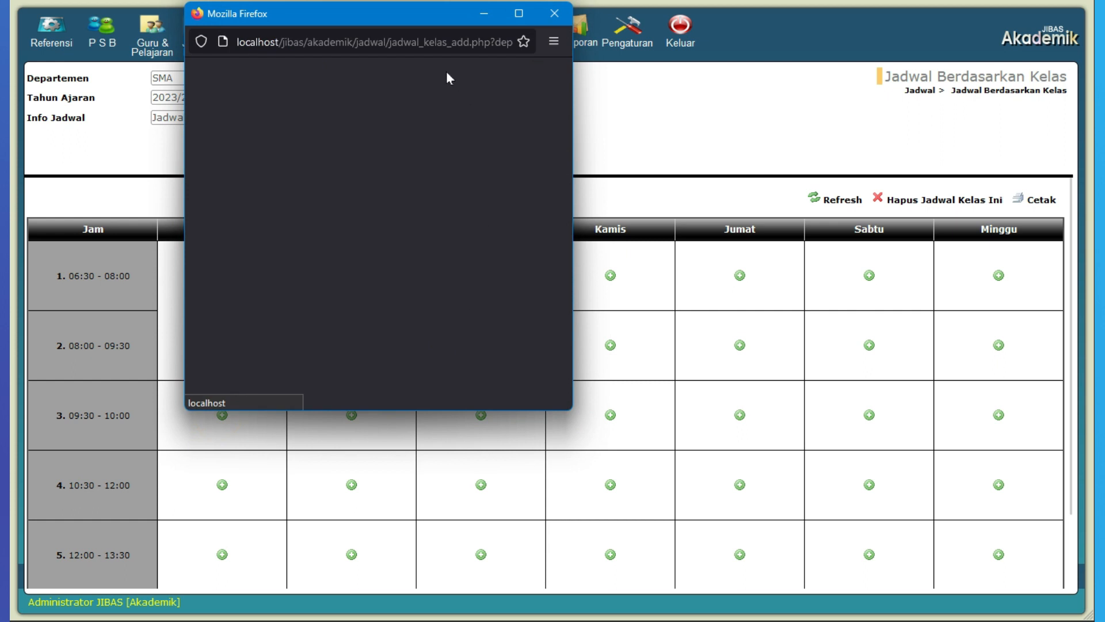
pyautogui.moveTo(422, 17); pyautogui.dragTo(605, 140)
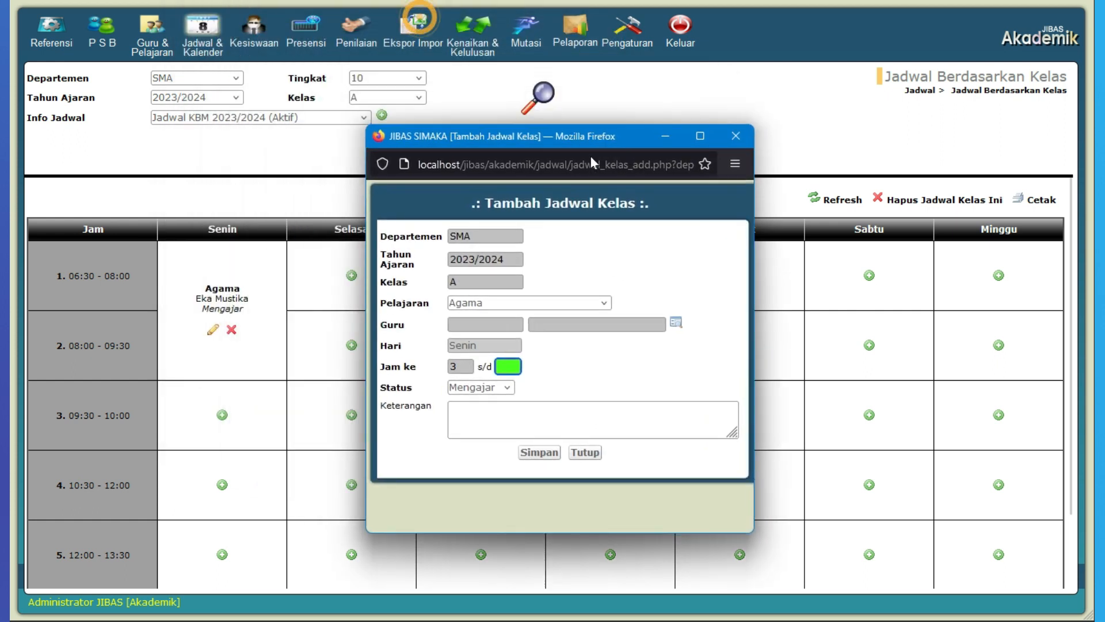
pyautogui.click(536, 303)
pyautogui.click(536, 338)
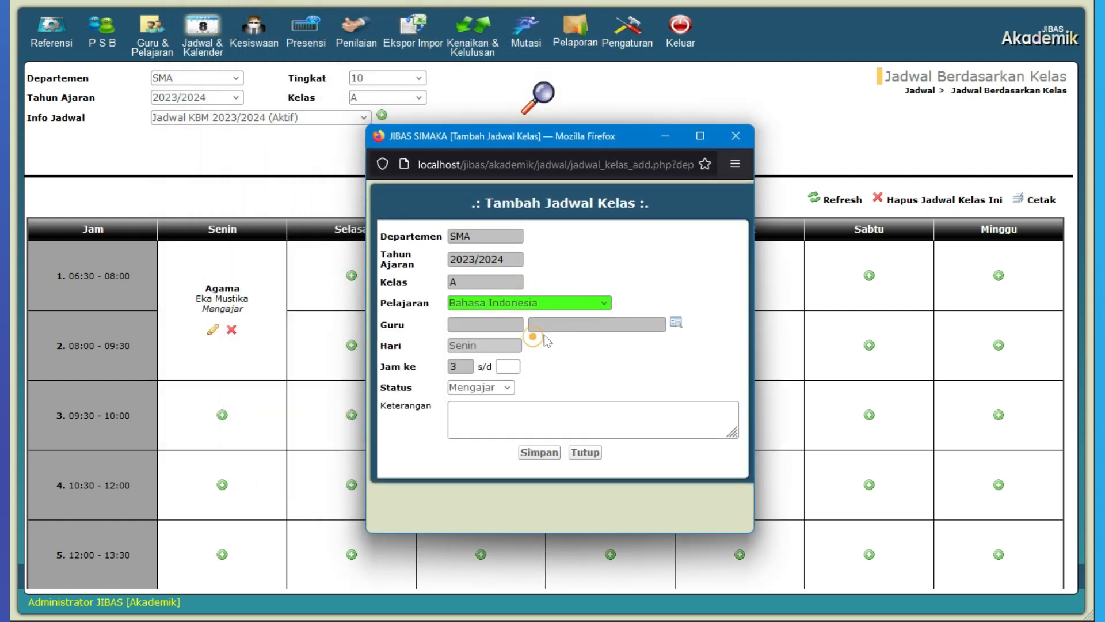
pyautogui.click(676, 324)
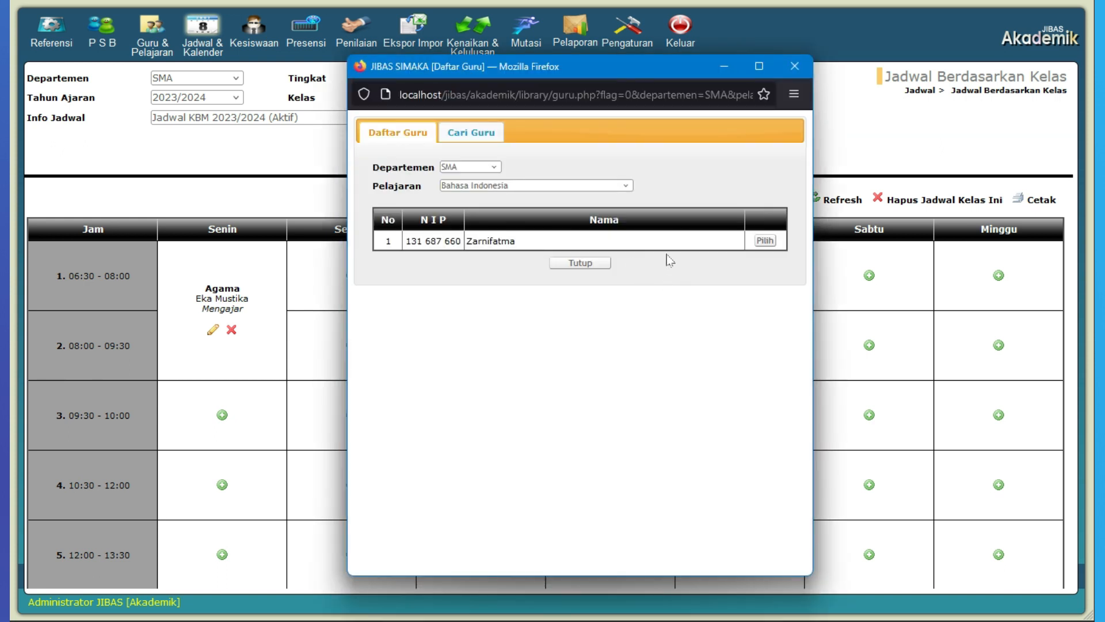
pyautogui.click(765, 242)
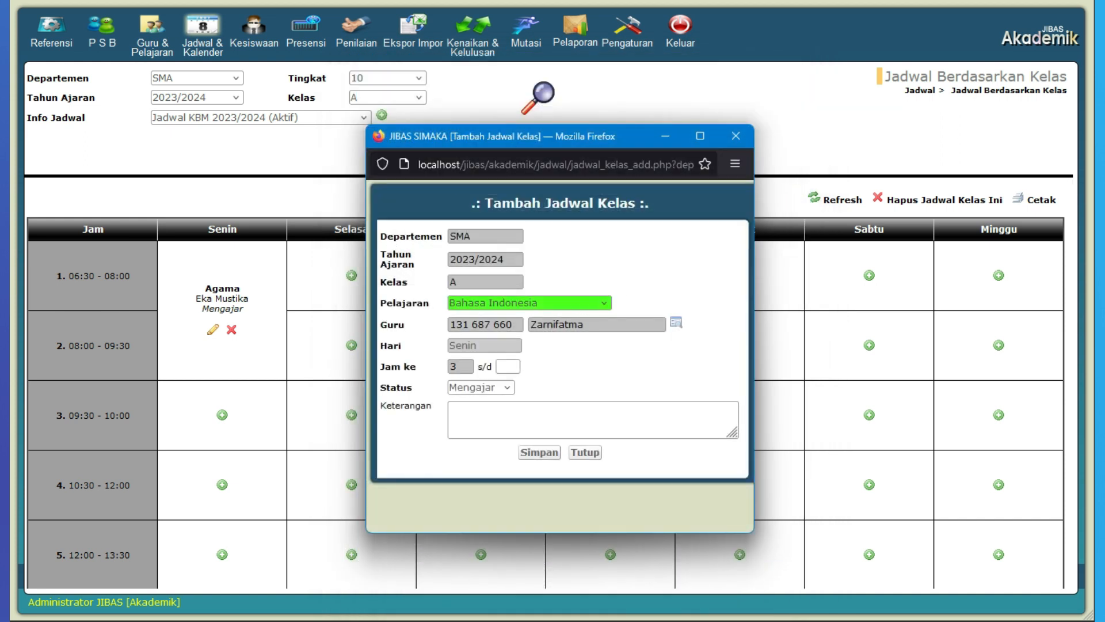
pyautogui.click(507, 366)
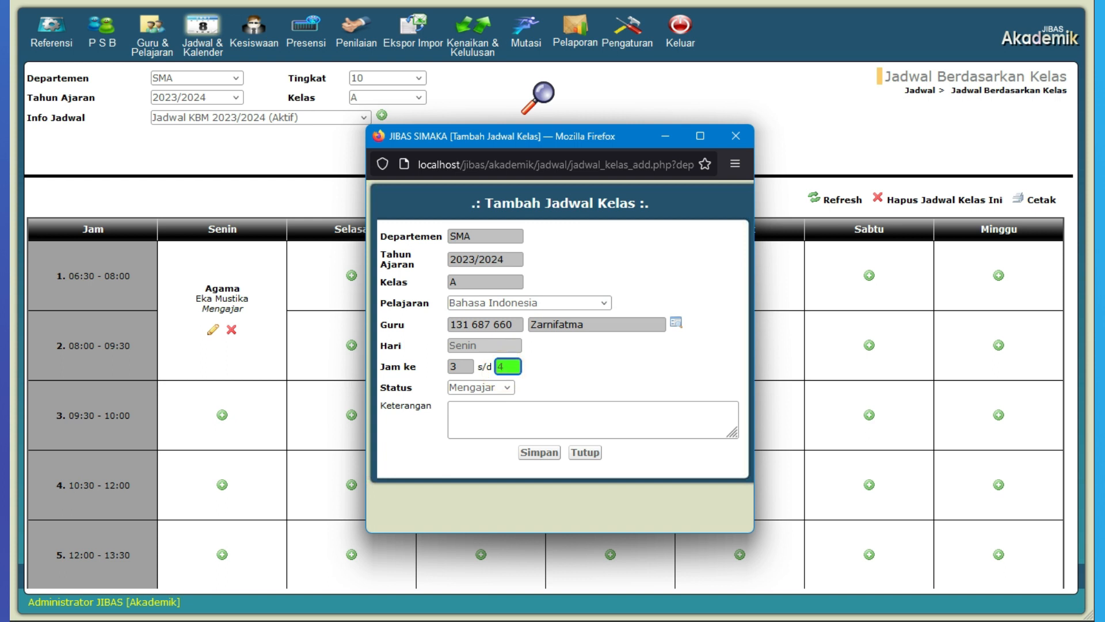
pyautogui.click(539, 452)
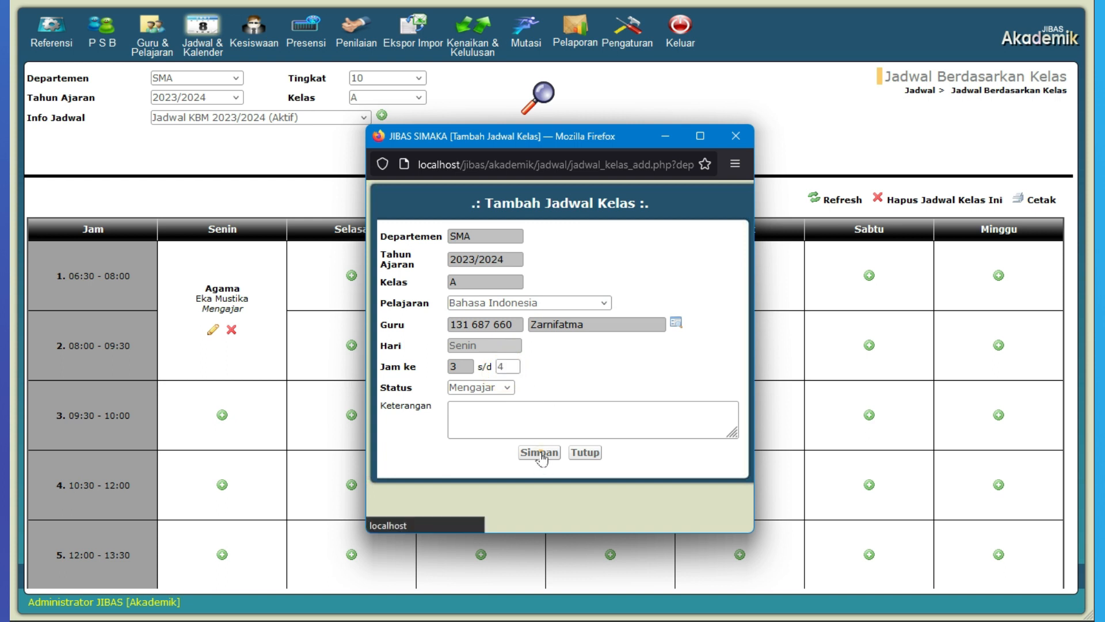
# Step: Add and save a Senin lesson for periods 5 to 6: subject Matematika with the first listed teacher, status Mengajar
pyautogui.scroll(-3, 275, 391)
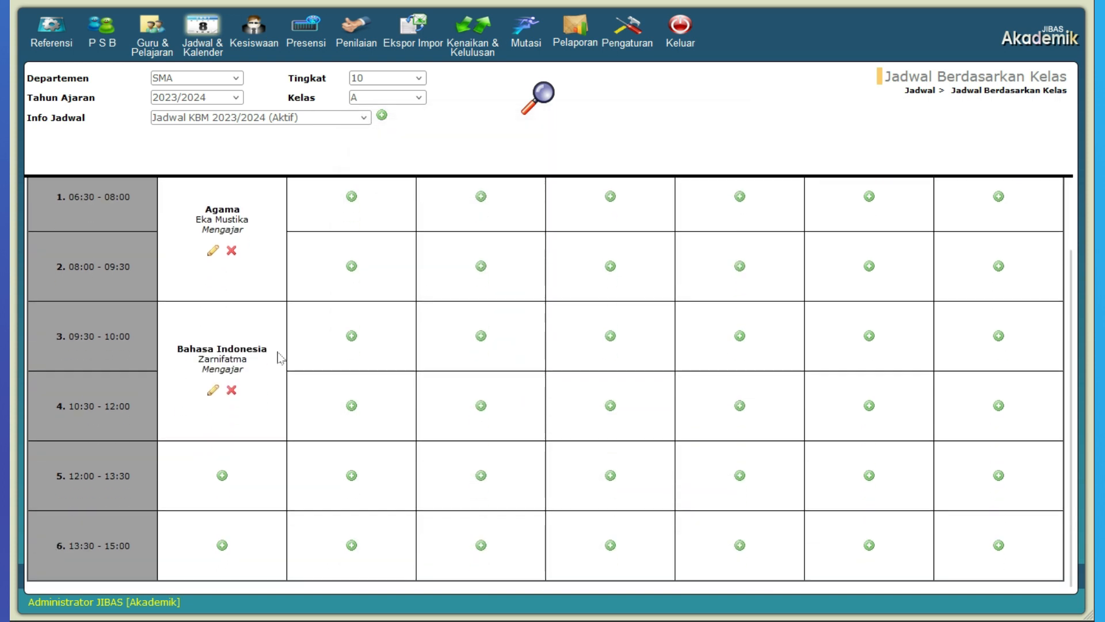
pyautogui.click(222, 474)
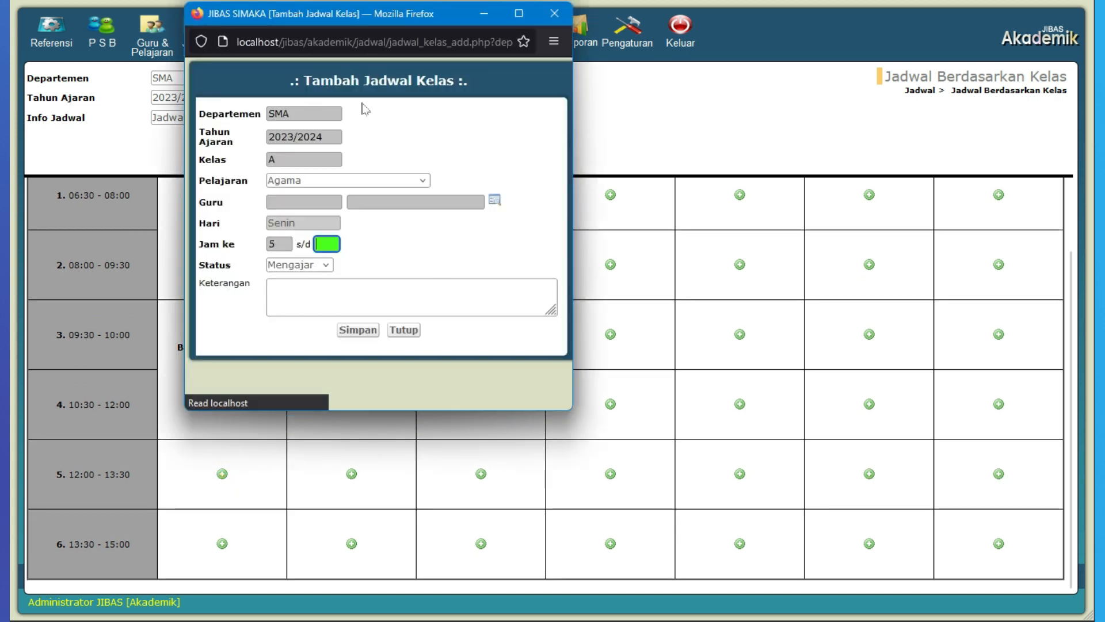
pyautogui.click(409, 182)
pyautogui.press('Escape')
pyautogui.click(324, 276)
pyautogui.click(494, 200)
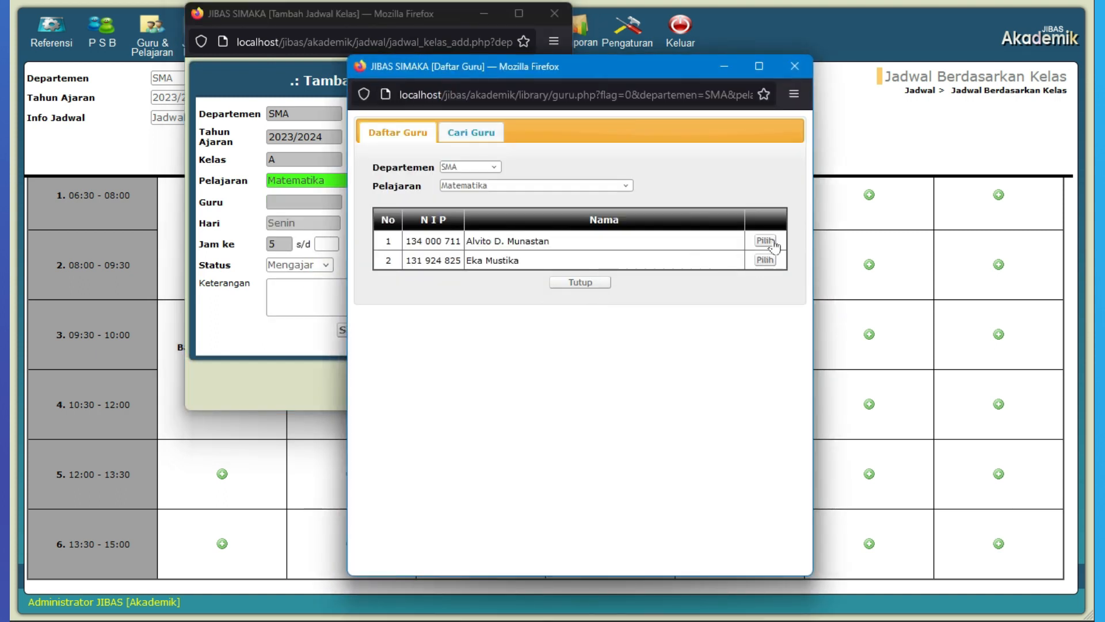
pyautogui.click(772, 242)
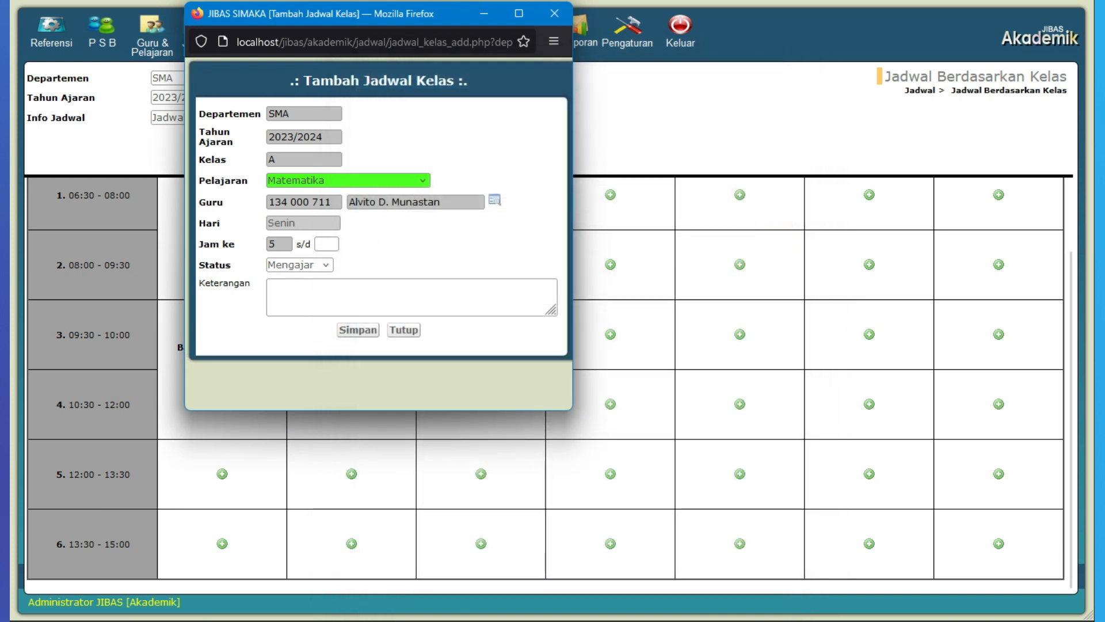
pyautogui.click(326, 244)
pyautogui.write('6')
pyautogui.click(366, 331)
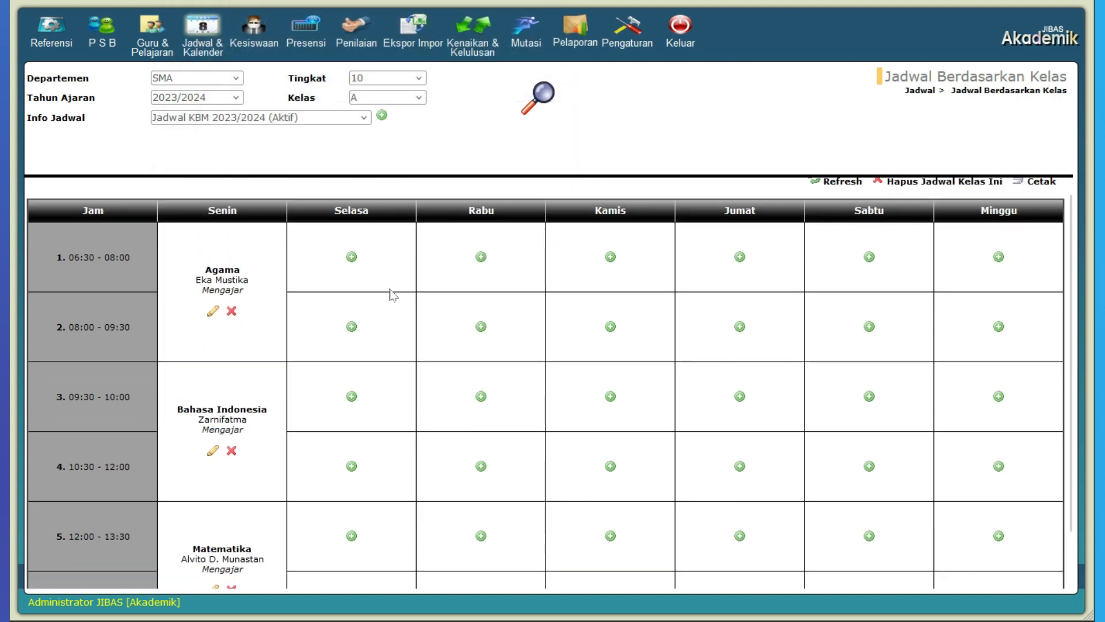
pyautogui.scroll(2, 309, 256)
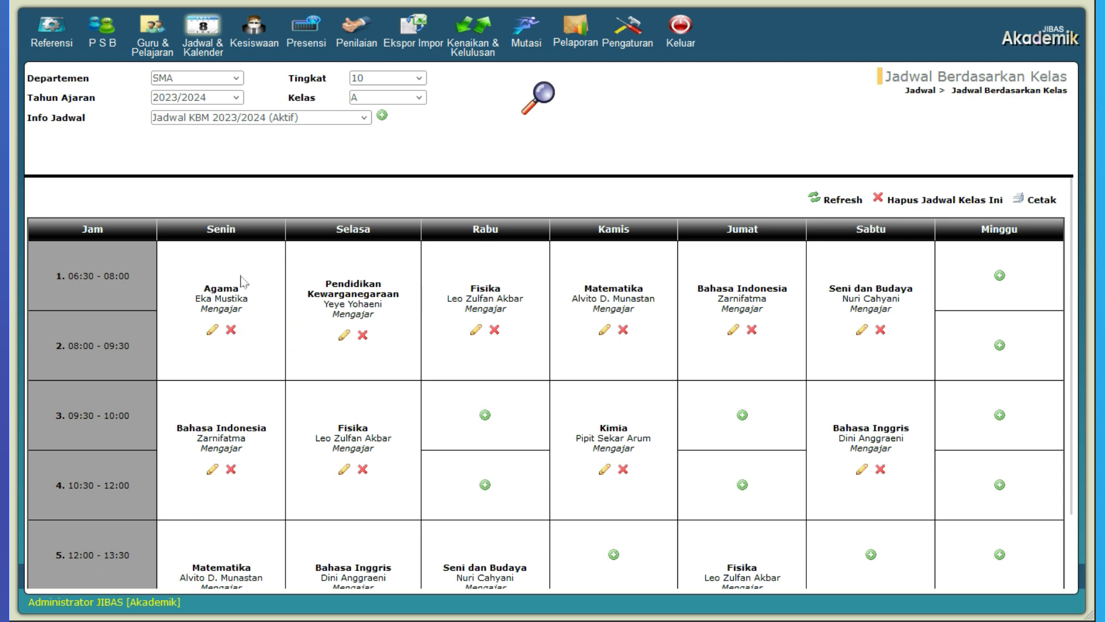
# Step: Delete the Senin Agama lesson and add a Seni dan Budaya lesson with its listed teacher for periods 1 to 2 instead
pyautogui.click(230, 330)
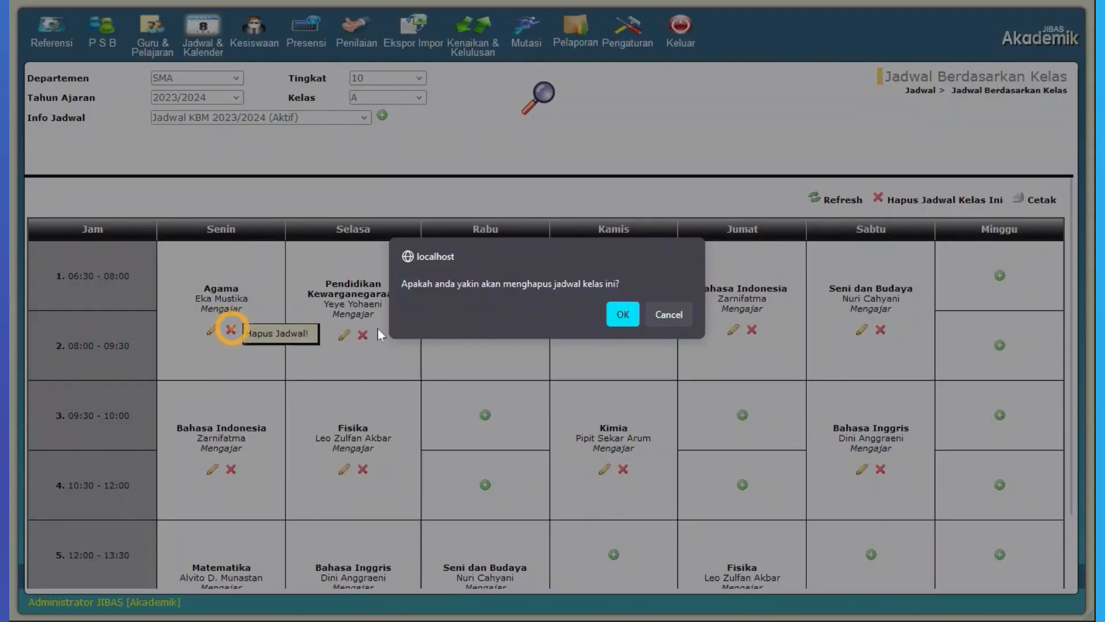
pyautogui.click(617, 317)
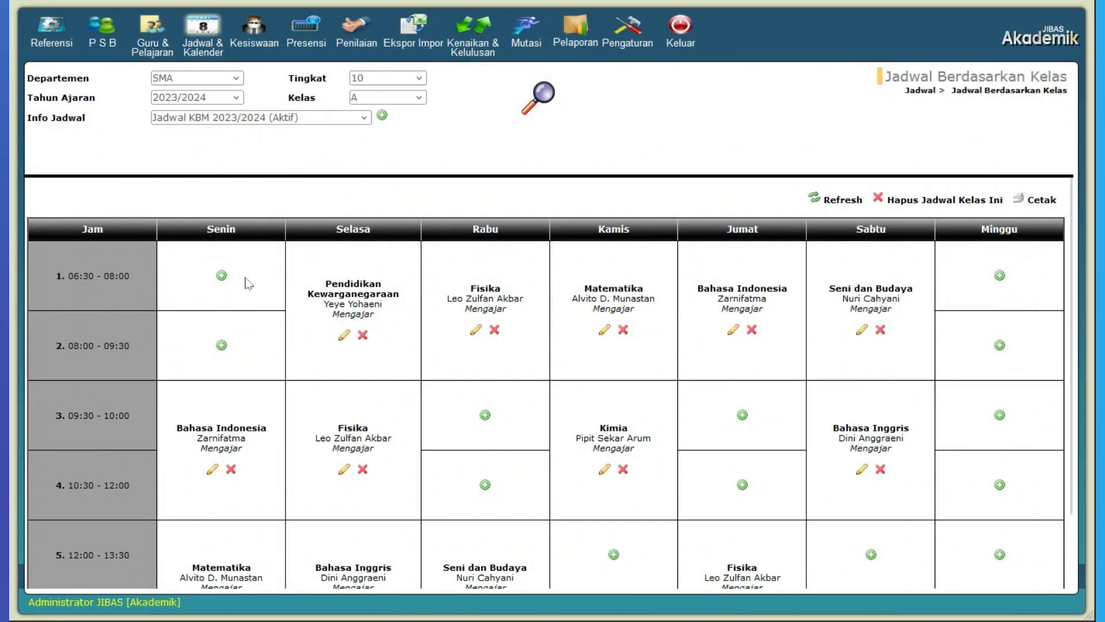
pyautogui.click(222, 278)
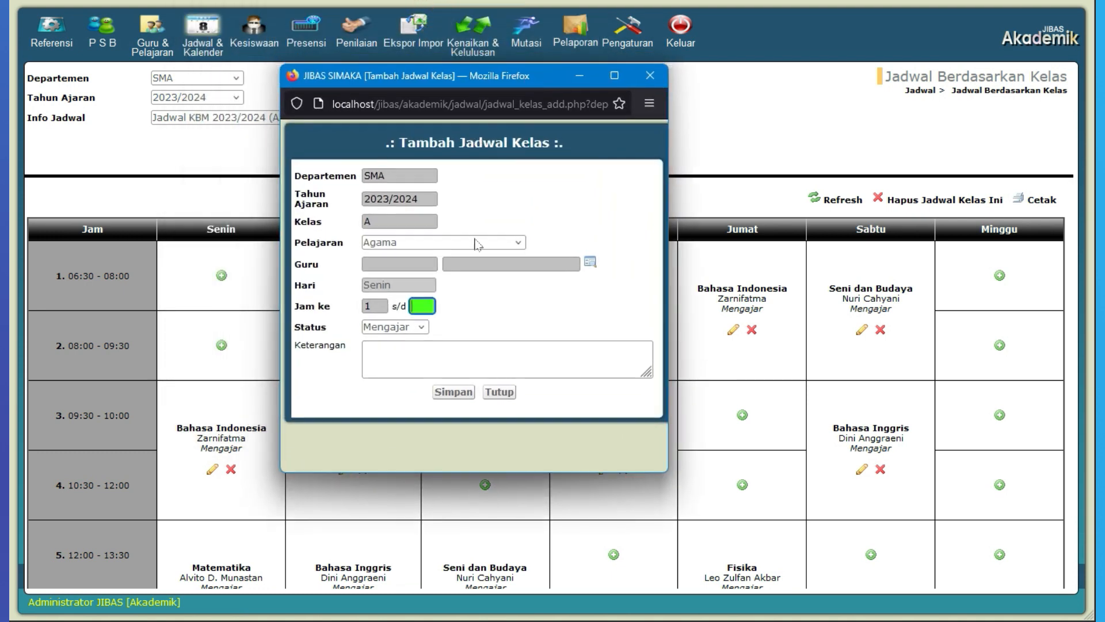
pyautogui.click(478, 242)
pyautogui.click(408, 389)
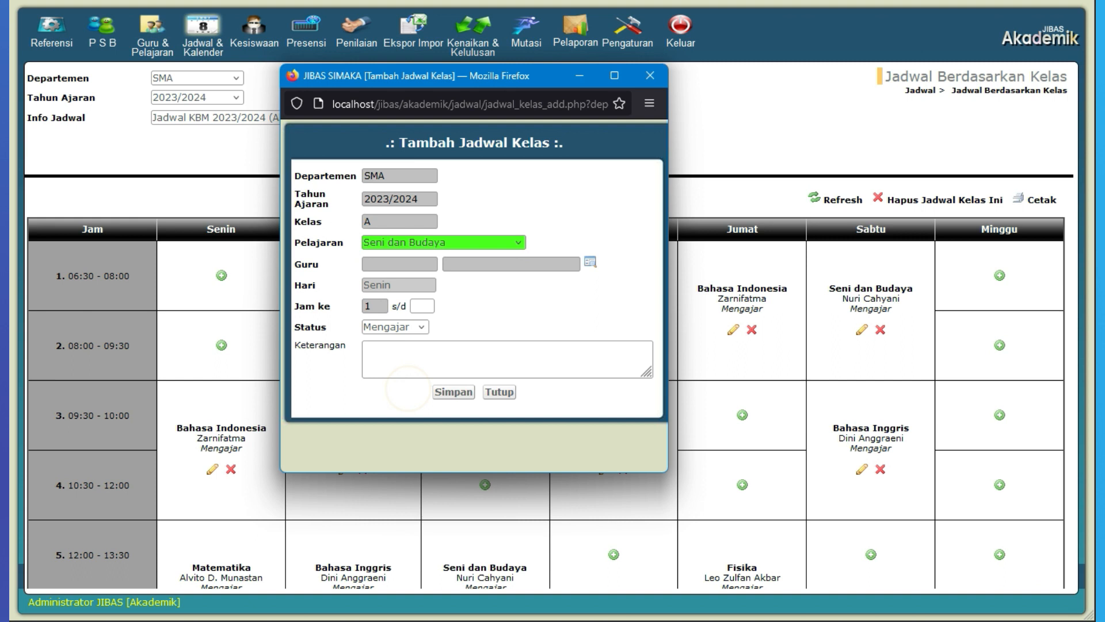
pyautogui.click(590, 261)
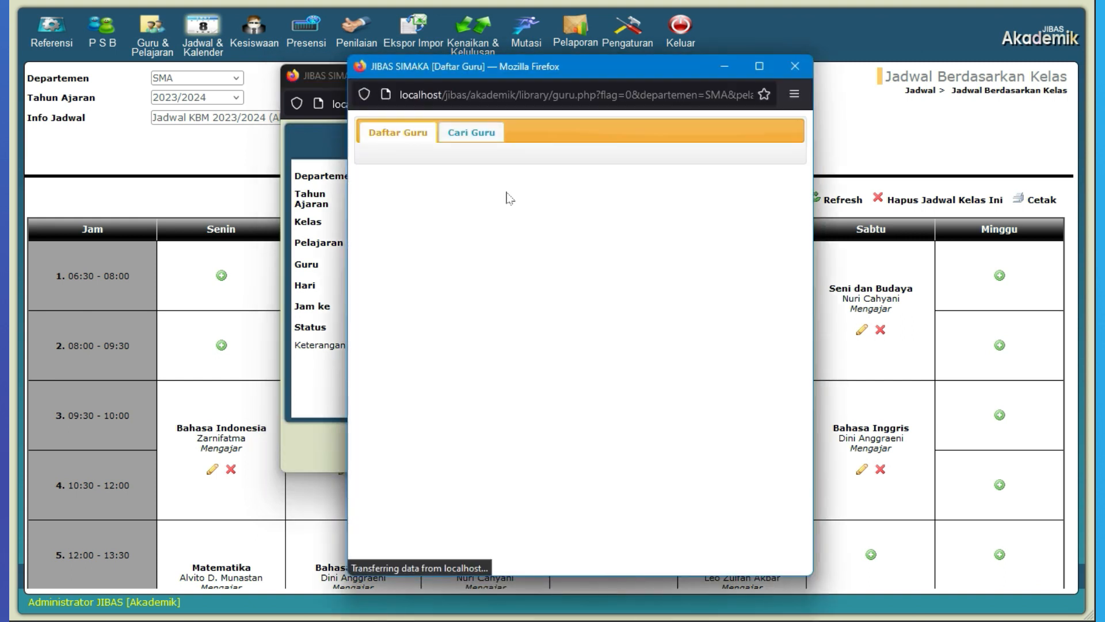
pyautogui.click(503, 240)
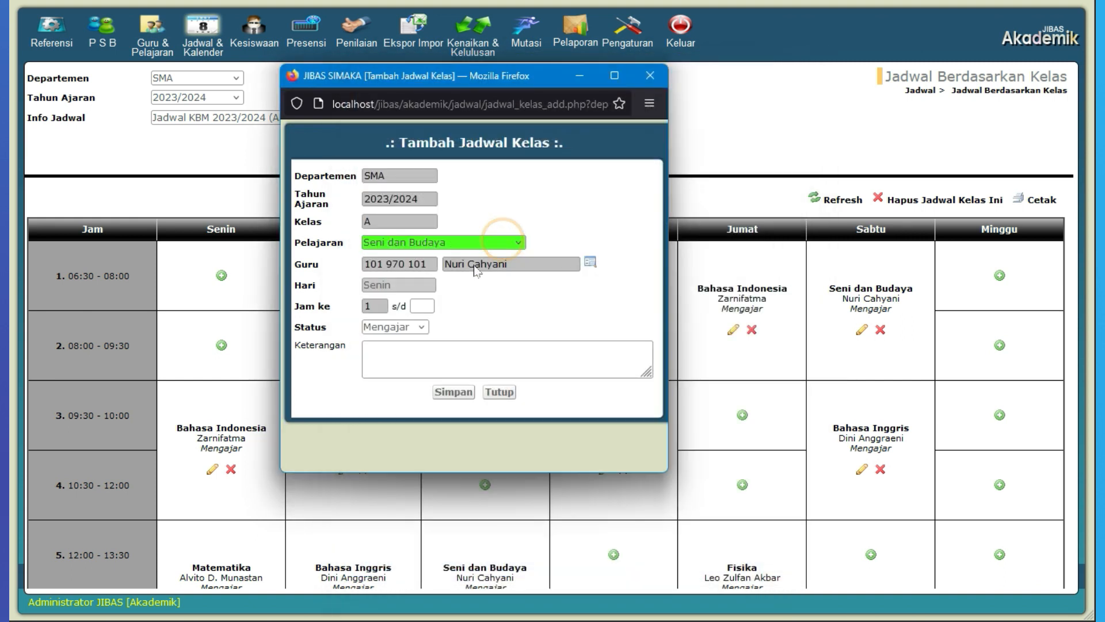
pyautogui.click(423, 306)
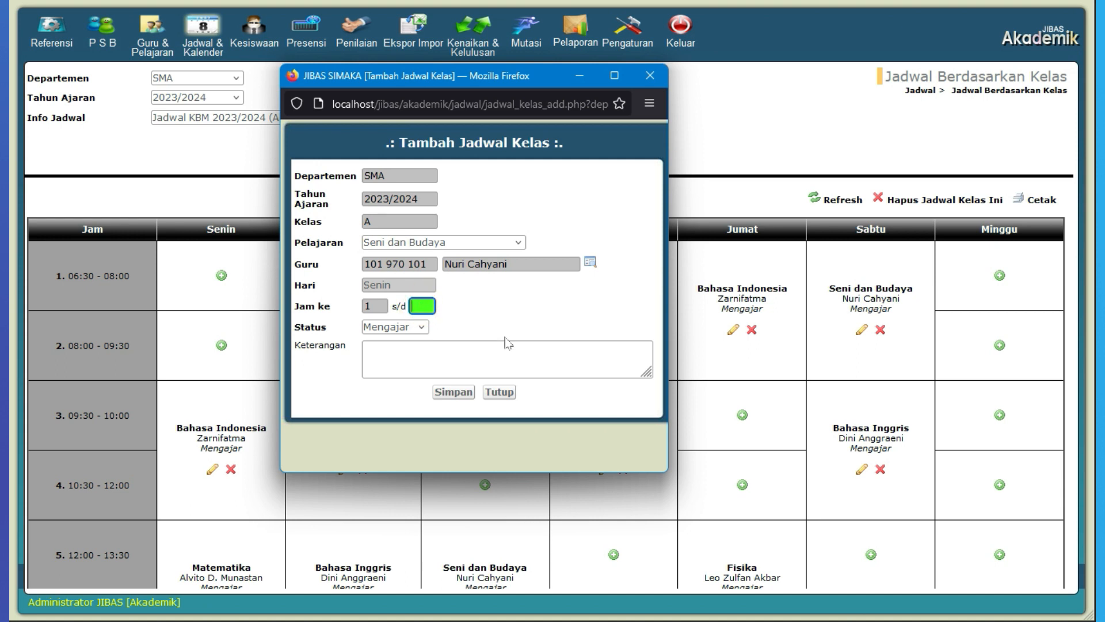
pyautogui.write('2')
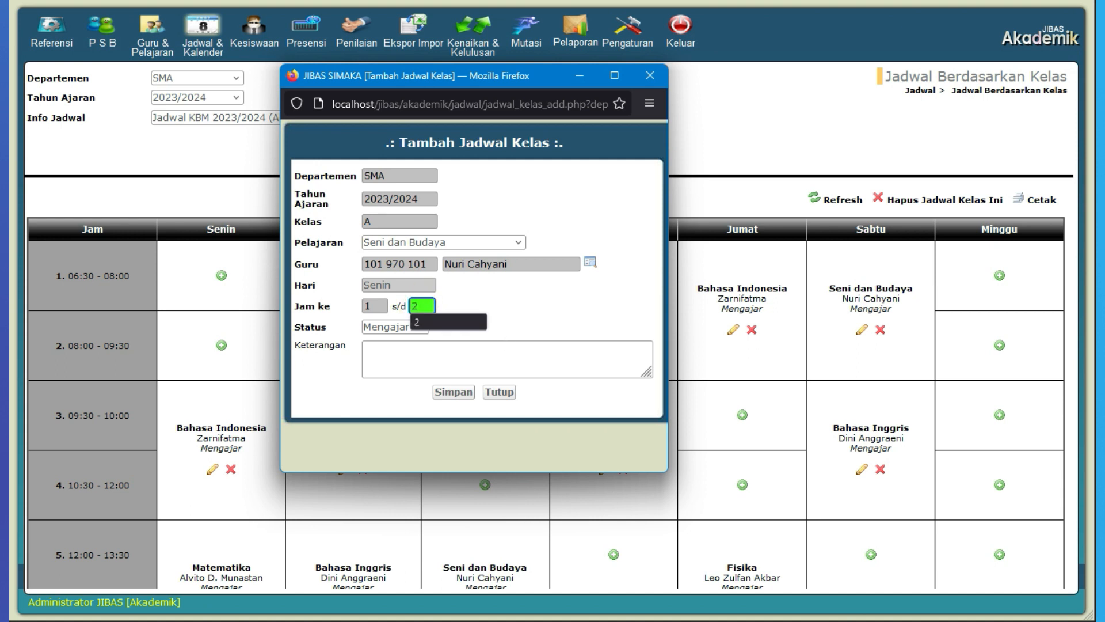
pyautogui.click(454, 391)
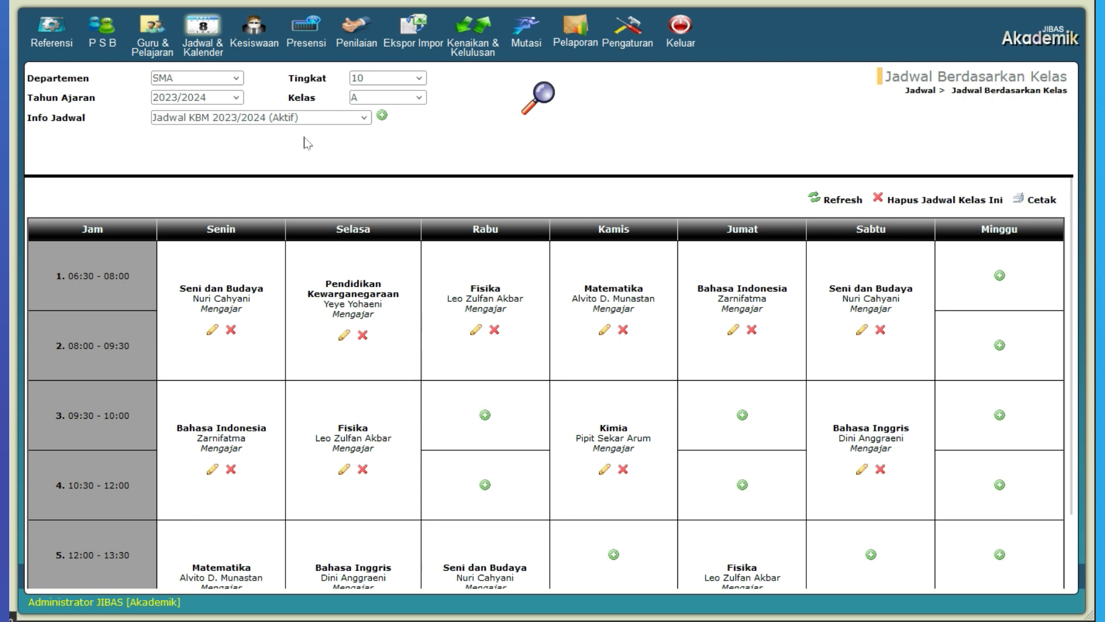
# Step: Open the teacher schedule recap page and display the recap for SMA, school year 2023/2024, Jadwal KBM 2023/2024
pyautogui.click(210, 29)
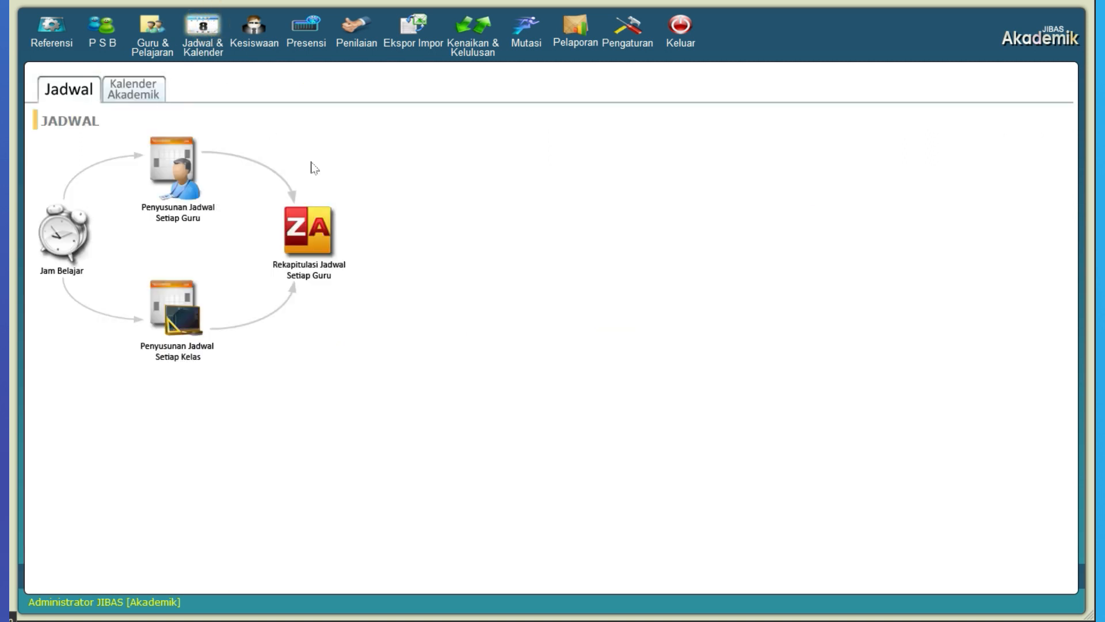
pyautogui.click(326, 236)
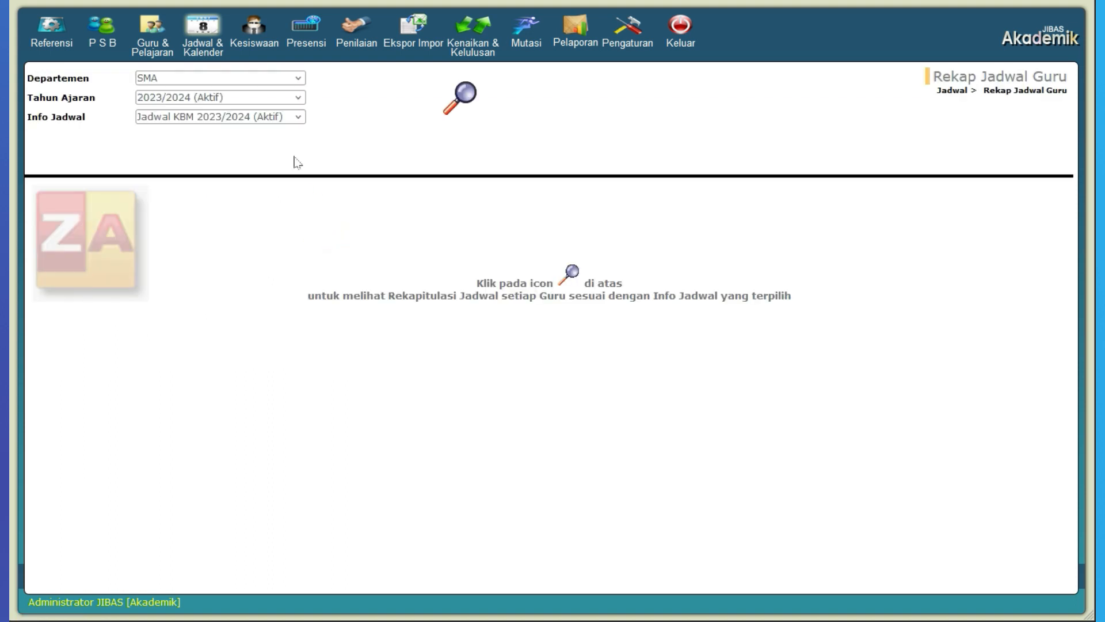
pyautogui.click(242, 79)
pyautogui.click(242, 79)
pyautogui.click(241, 79)
pyautogui.click(241, 81)
pyautogui.click(249, 98)
pyautogui.click(251, 99)
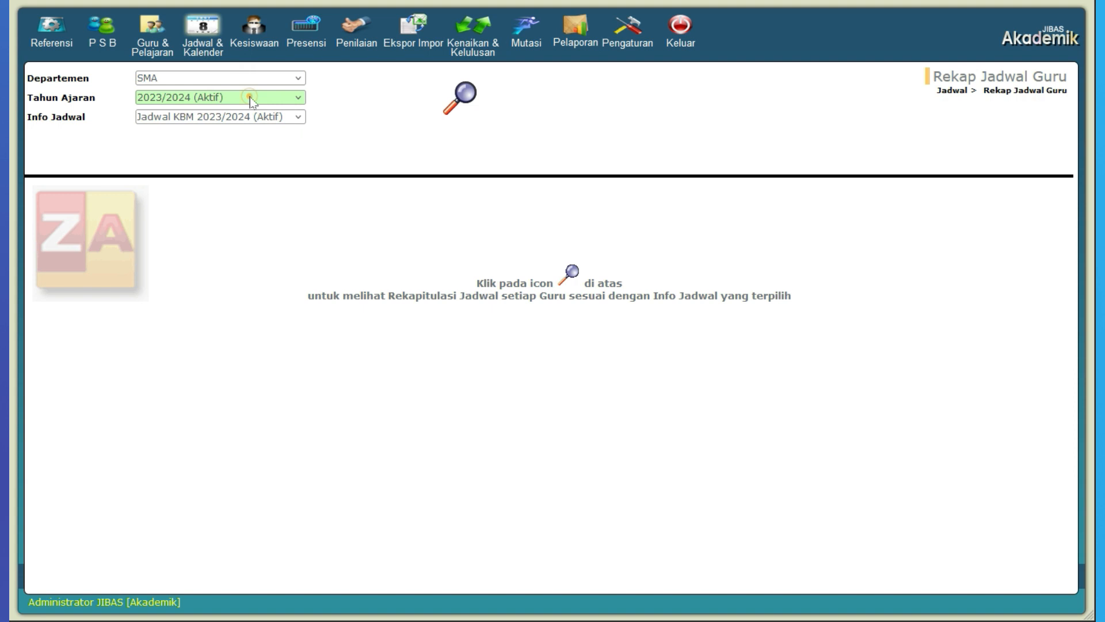
pyautogui.click(259, 116)
pyautogui.click(259, 116)
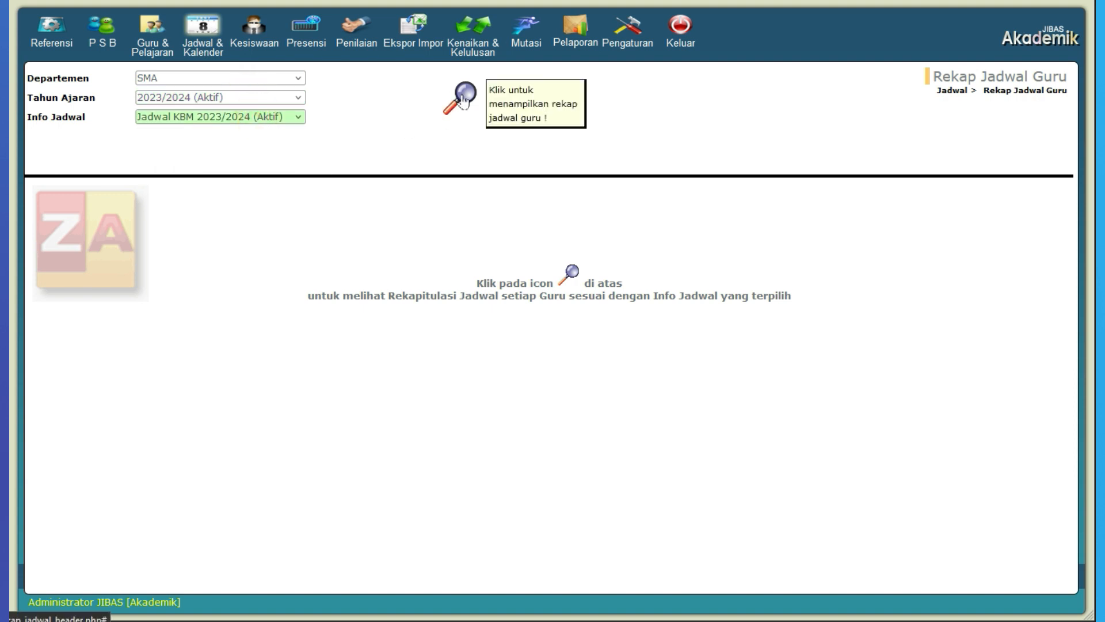
pyautogui.click(464, 99)
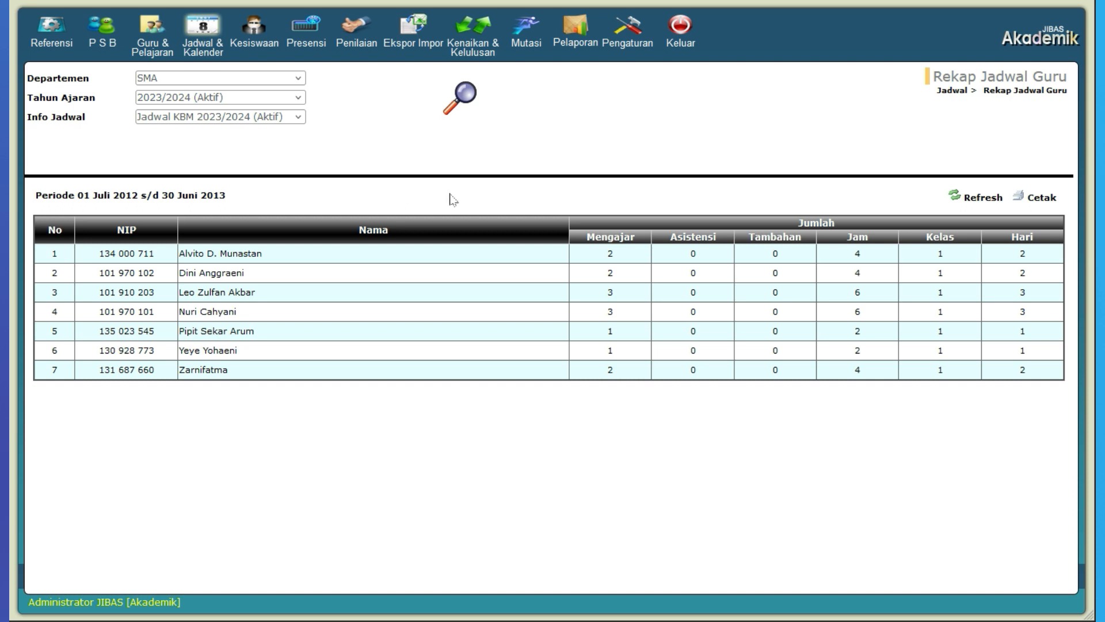
# Step: Examine the teaching, period, class and day counts for the first two teachers in the recap
pyautogui.click(257, 256)
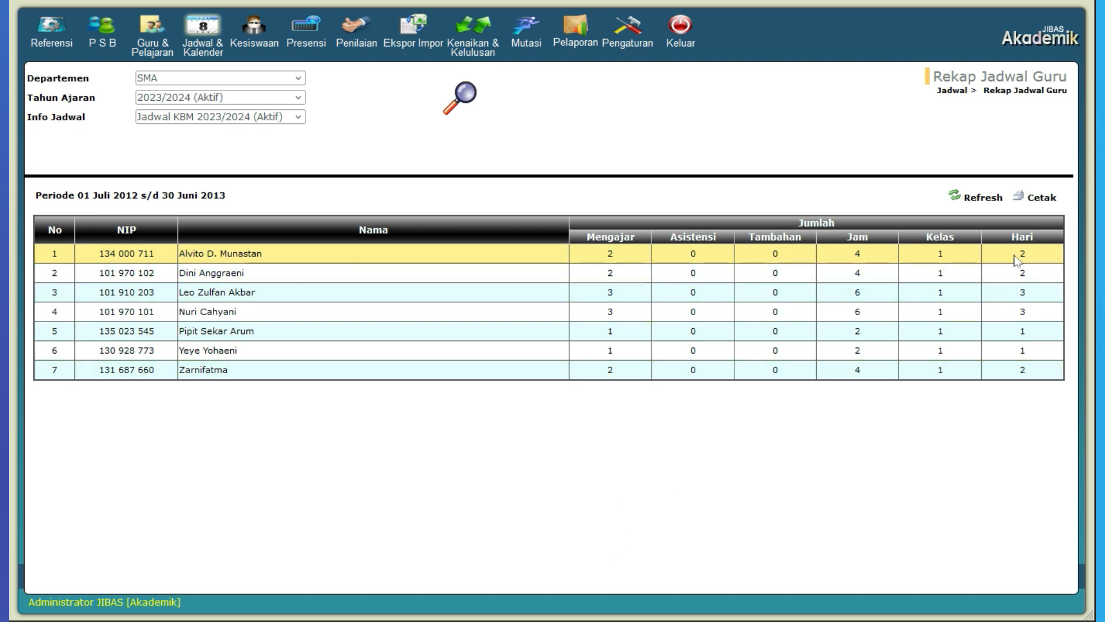
pyautogui.click(362, 278)
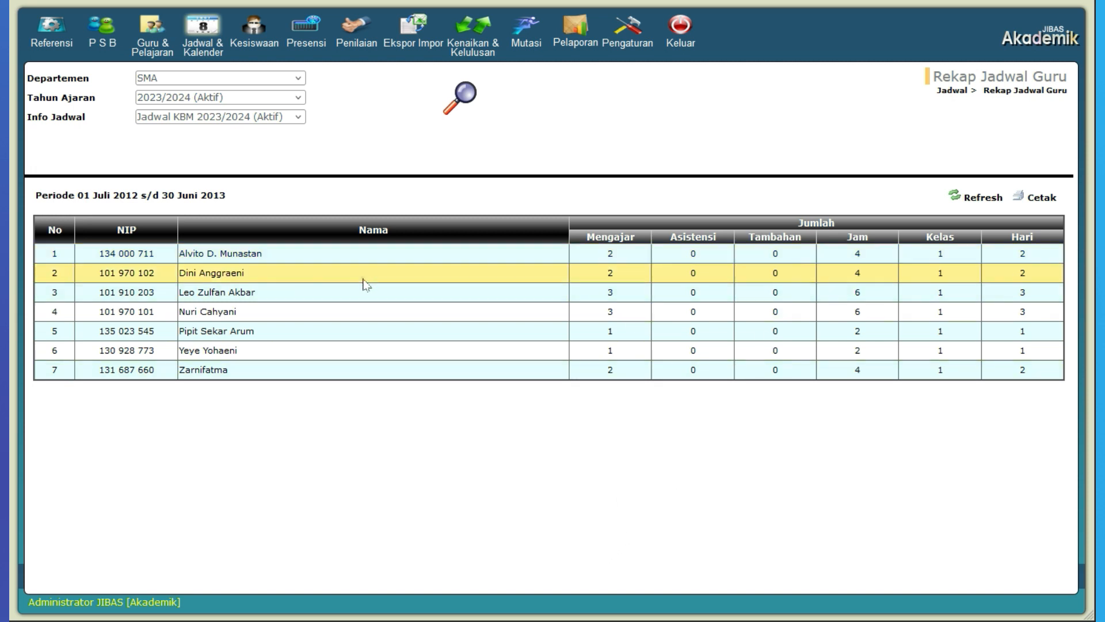
pyautogui.click(604, 277)
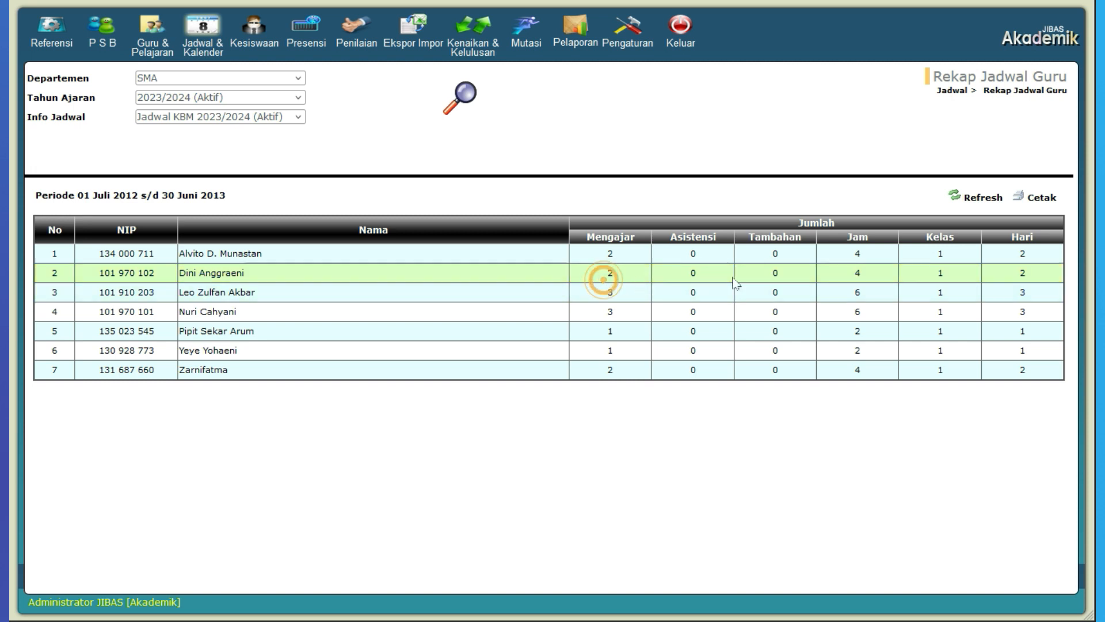